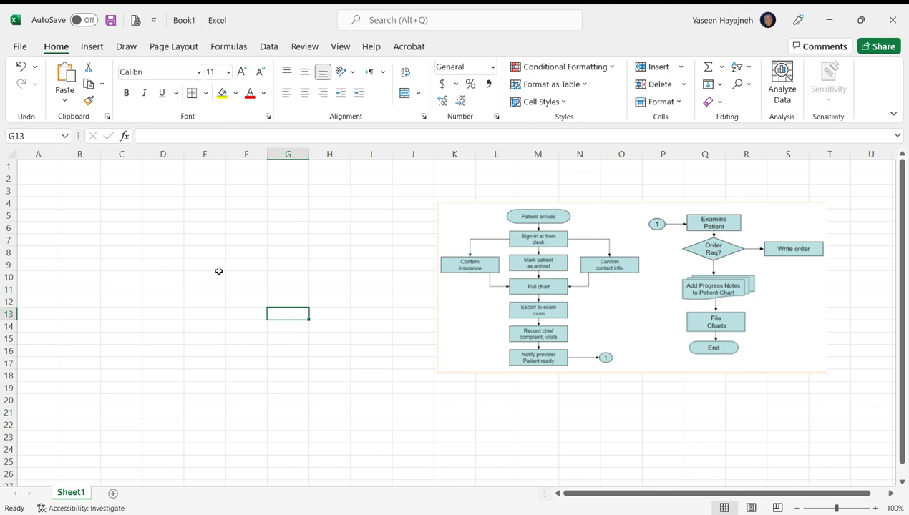
Hide the sheet's gridlines on screen and turn on gridline printing, checking the page boundaries.
click(173, 47)
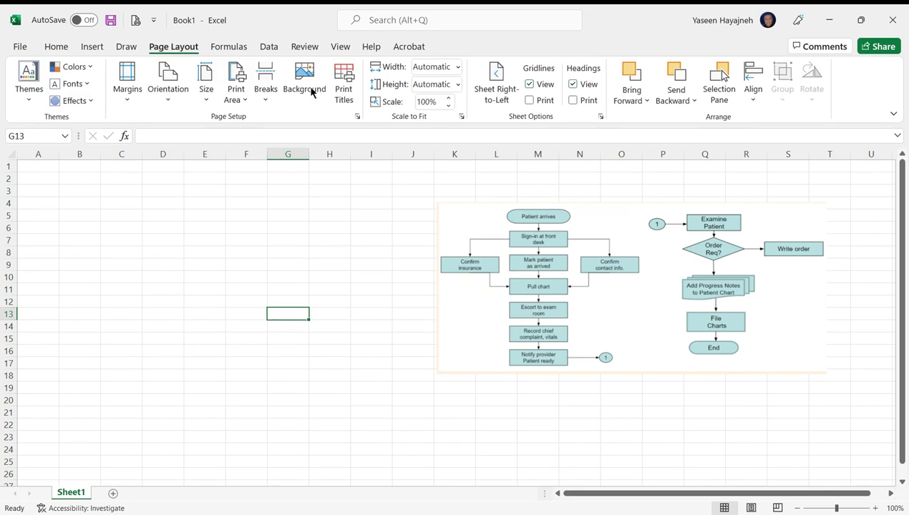
click(530, 85)
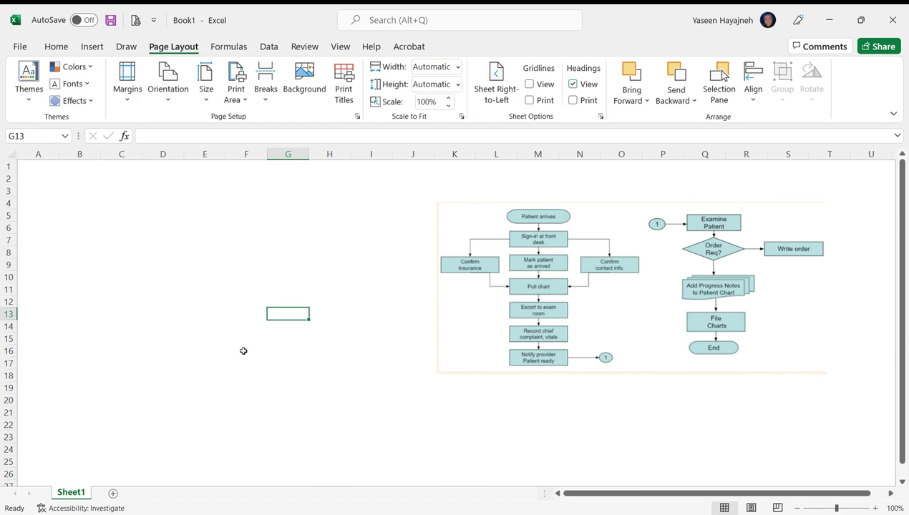
click(530, 101)
scroll(250, 355, down, 6)
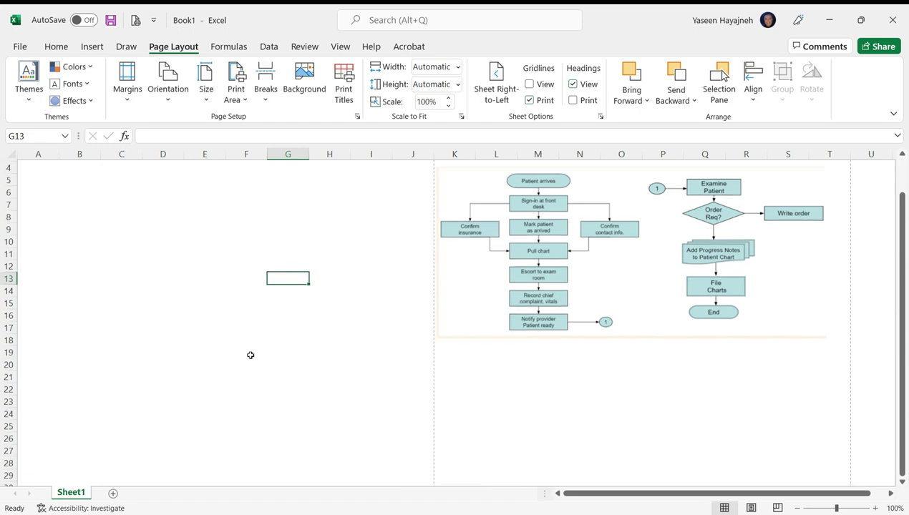
scroll(250, 355, down, 6)
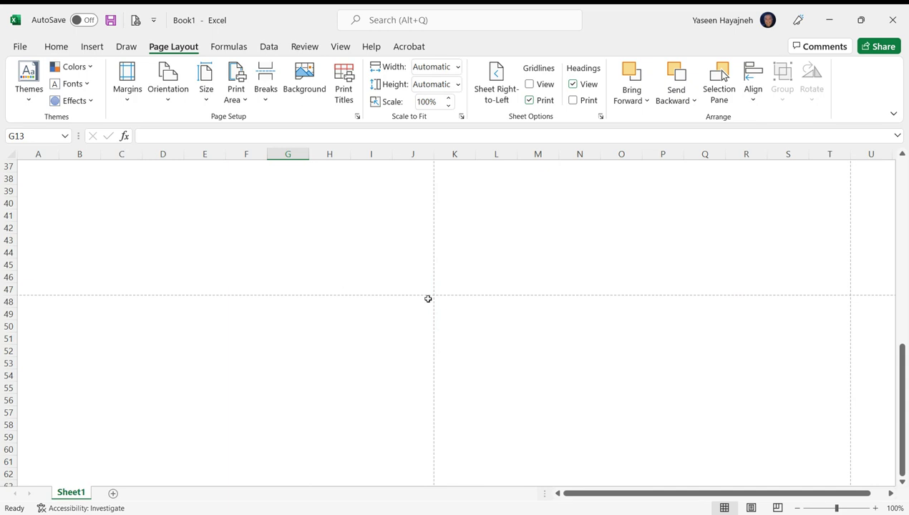
scroll(408, 289, up, 1)
scroll(417, 287, up, 10)
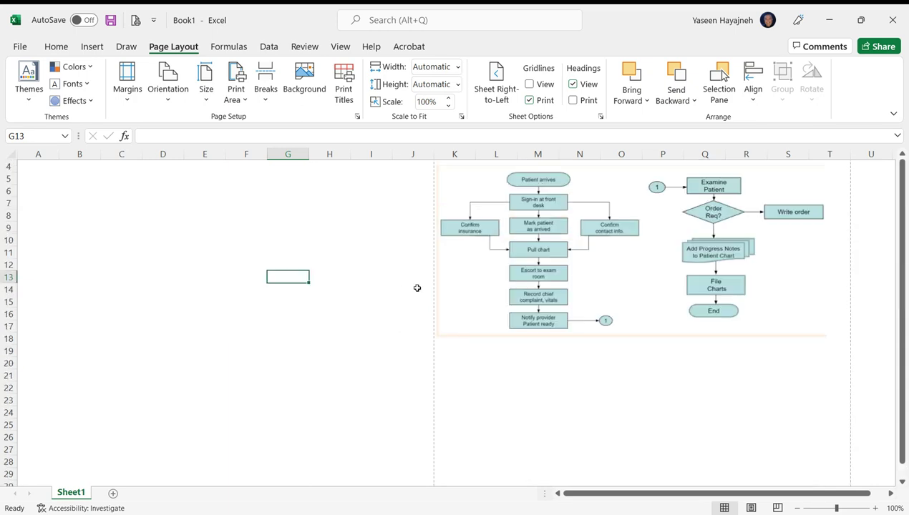
scroll(417, 288, up, 1)
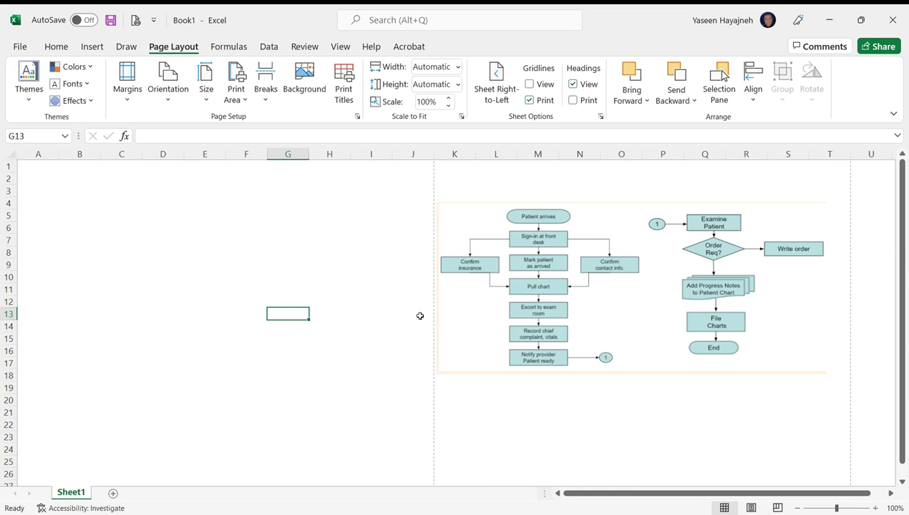
Draw a Flowchart: Terminator shape about 1.1" by 0.31" around C2:D2 and give it the white, green-outlined preset style.
click(92, 48)
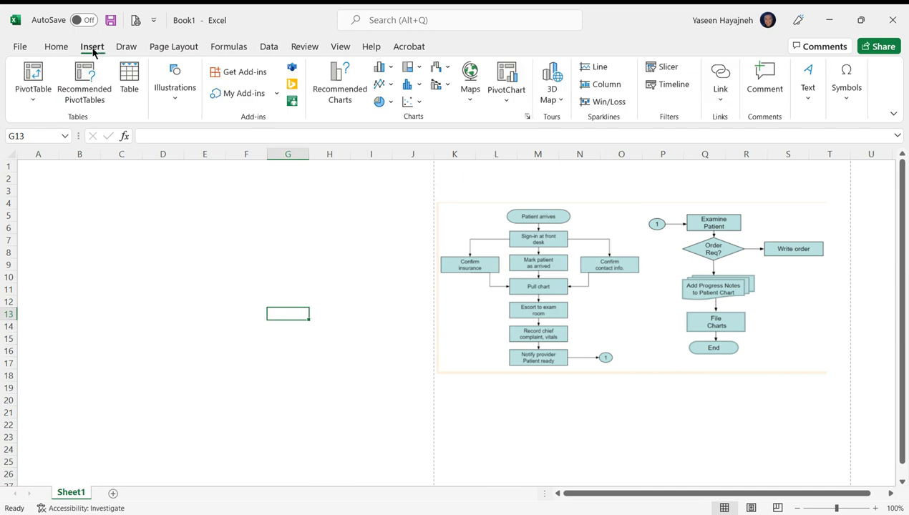
click(175, 103)
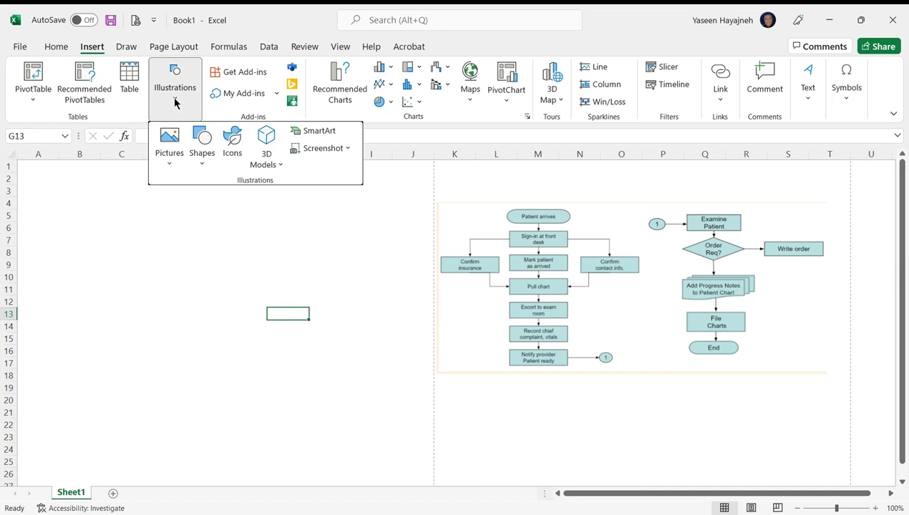
click(202, 159)
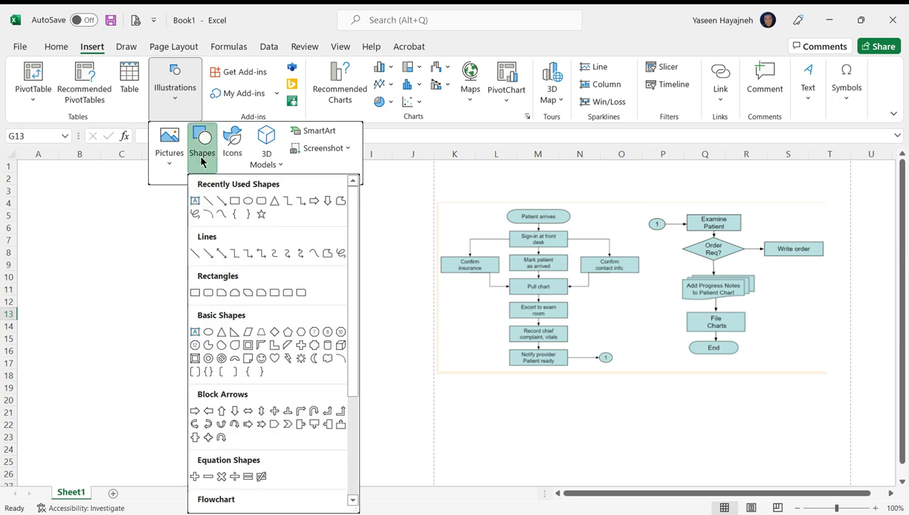
scroll(261, 321, down, 5)
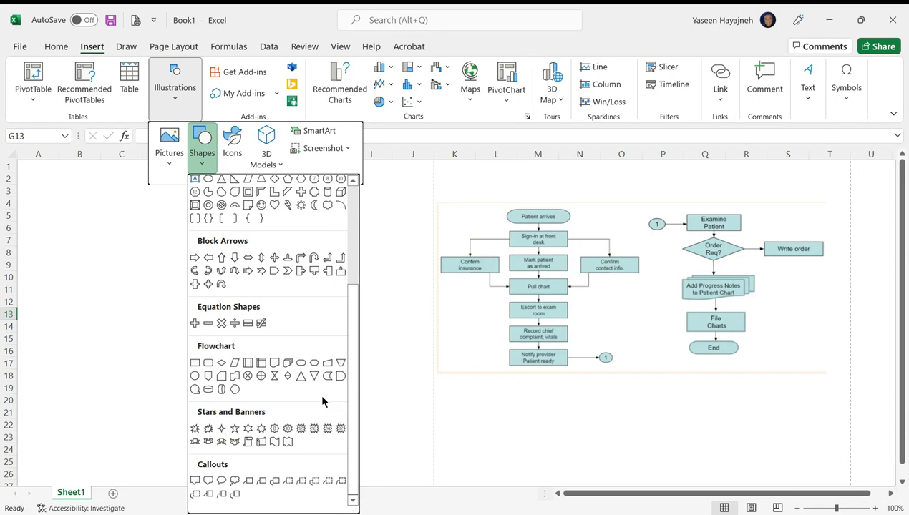
scroll(286, 324, up, 2)
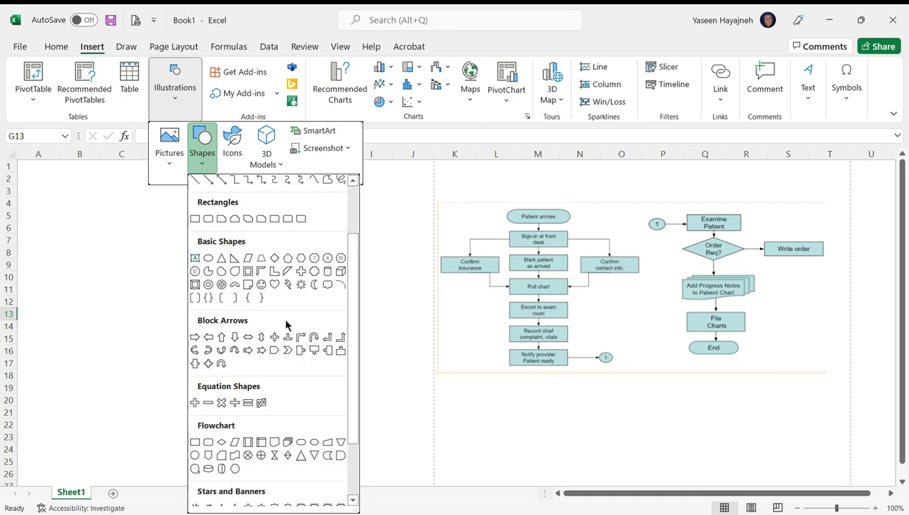
scroll(276, 322, up, 1)
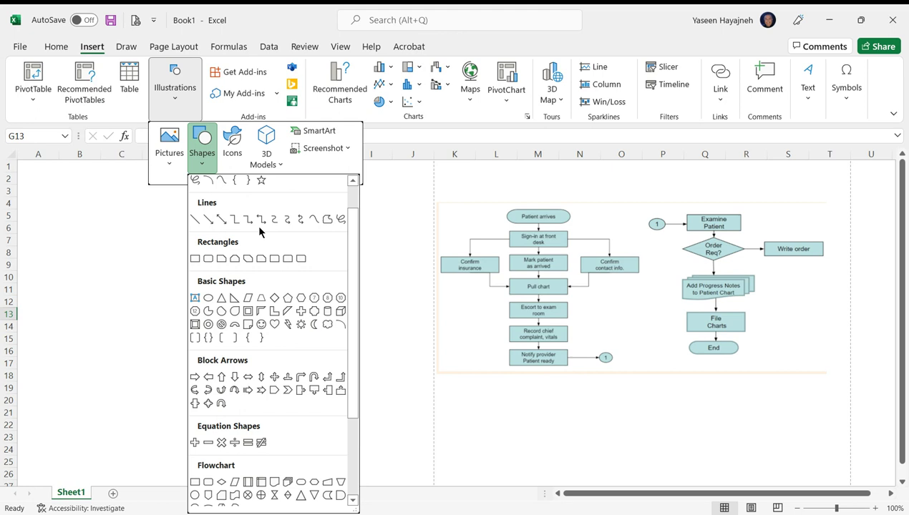
scroll(262, 230, down, 1)
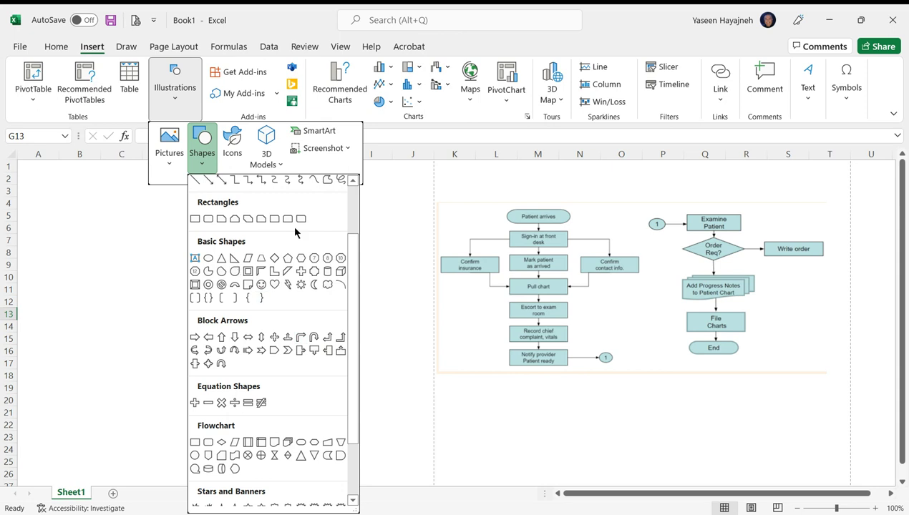
scroll(295, 231, down, 2)
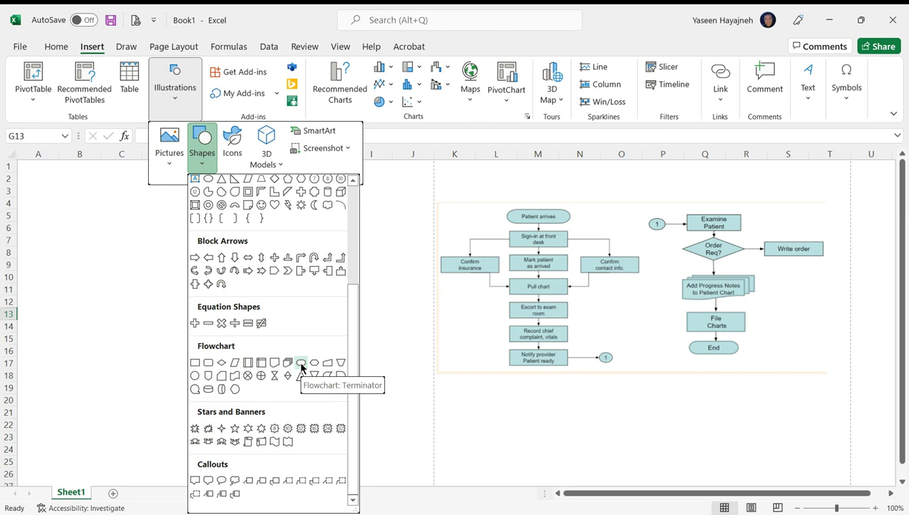
click(301, 363)
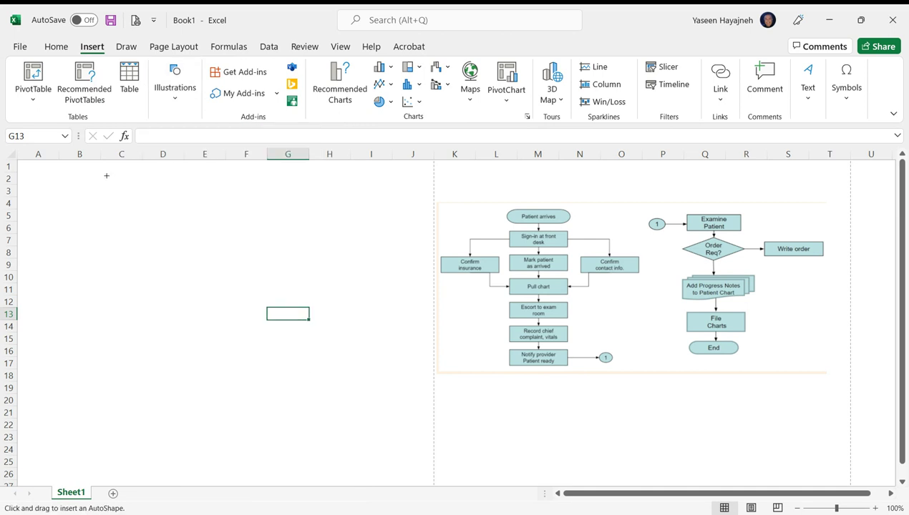
mouse_move(98, 170)
mouse_down()
mouse_move(123, 189)
mouse_move(168, 190)
mouse_up()
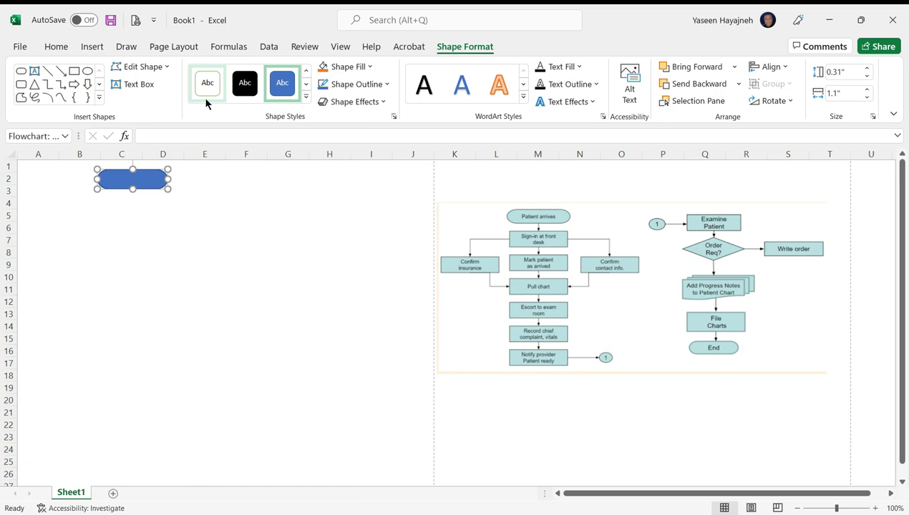
click(204, 88)
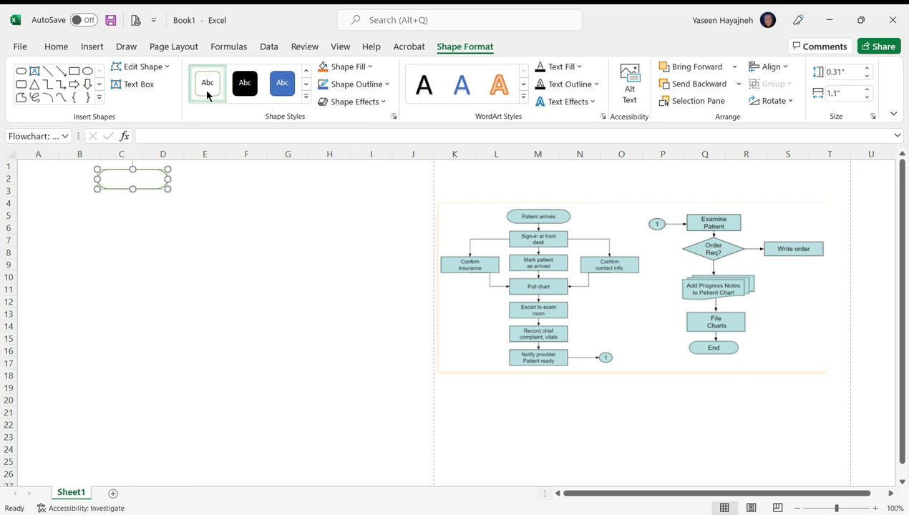
Label the terminator shape "Patient arrives" and widen it to about 1.28".
click(138, 181)
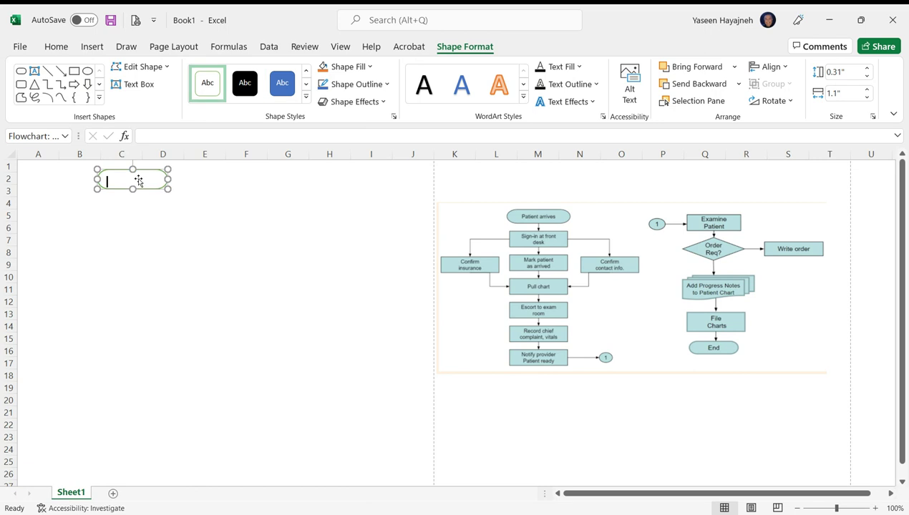
text(Patient arrives)
click(169, 178)
drag(170, 178, 179, 179)
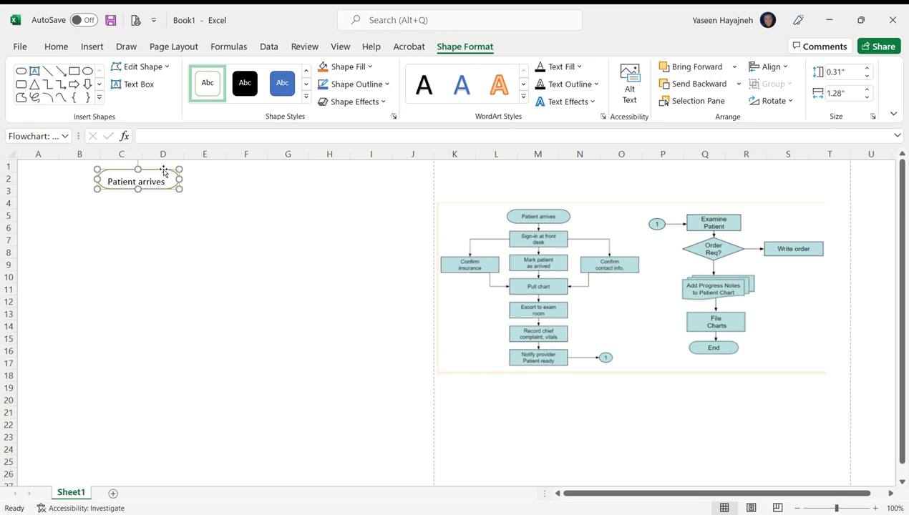
Center the "Patient arrives" text horizontally and vertically within its shape and make it bold.
click(58, 48)
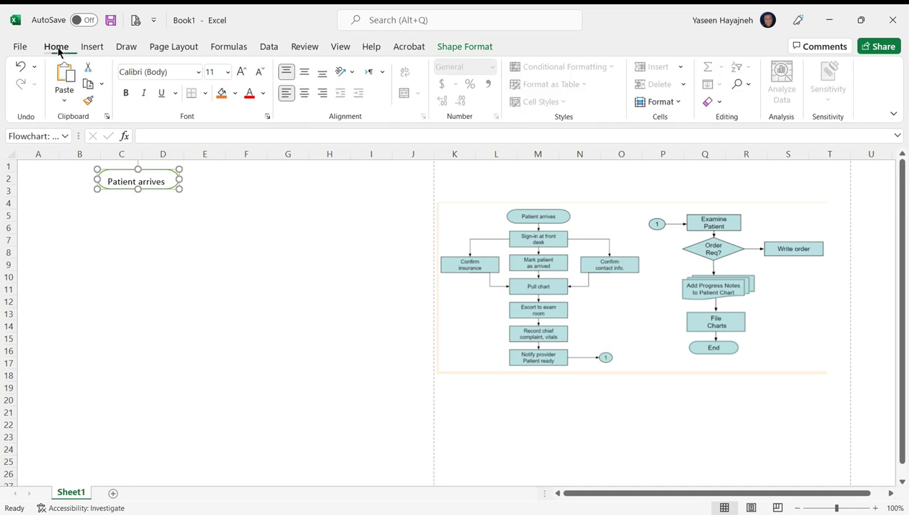
click(305, 93)
click(305, 73)
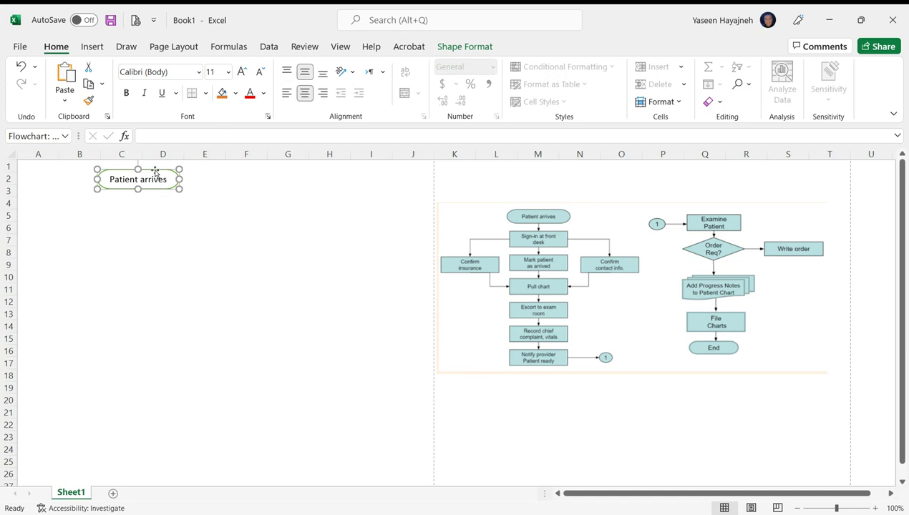
click(126, 95)
click(164, 214)
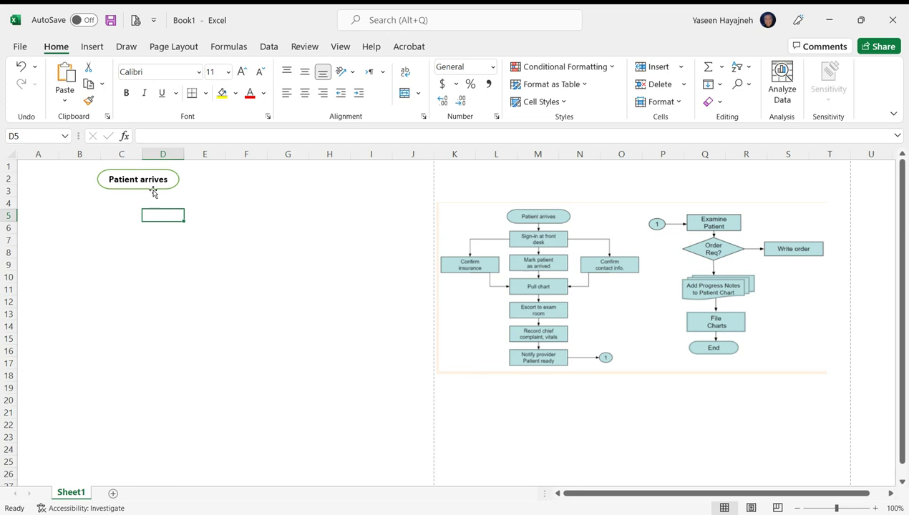
Duplicate the "Patient arrives" shape, place the copy around H23:J24 and change its text to "End".
click(151, 190)
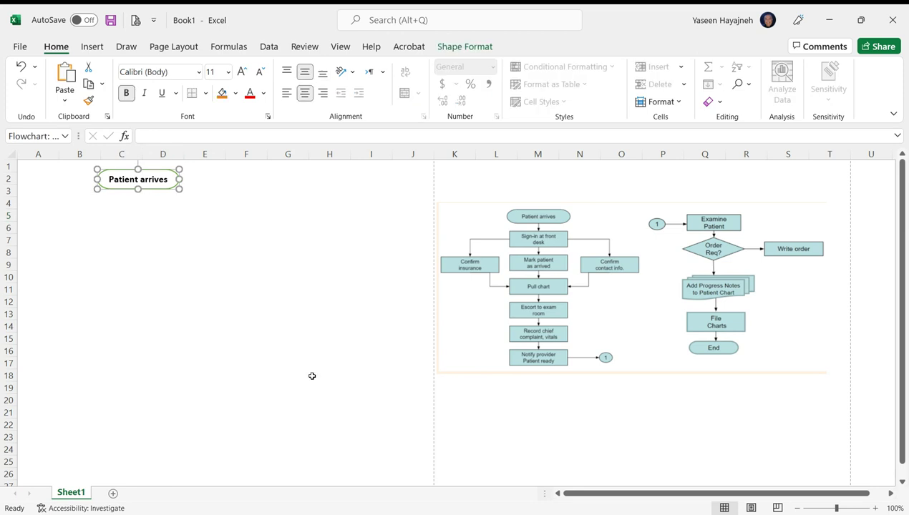
key(ctrl+d)
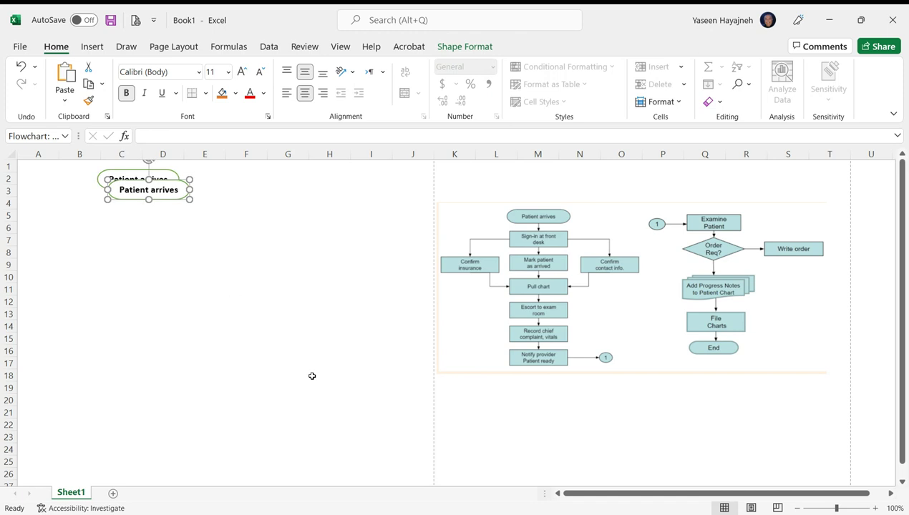
drag(167, 202, 404, 453)
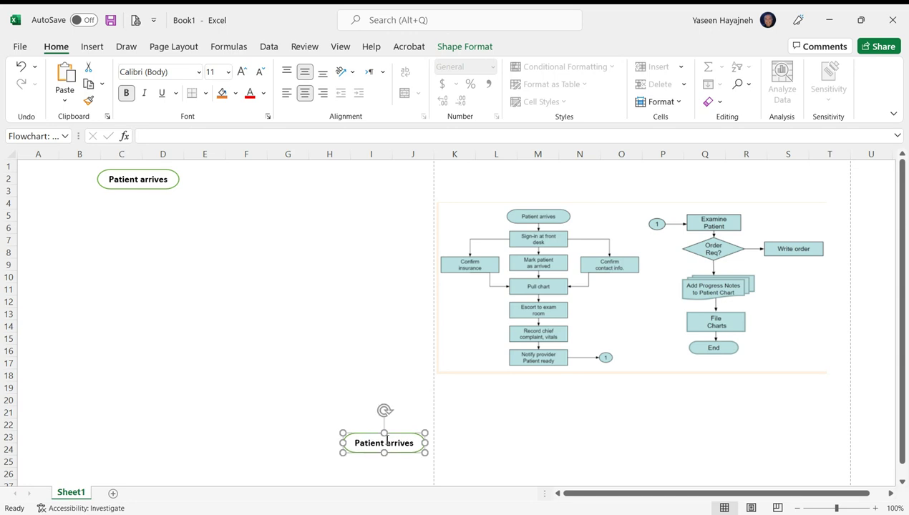
triple_click(387, 442)
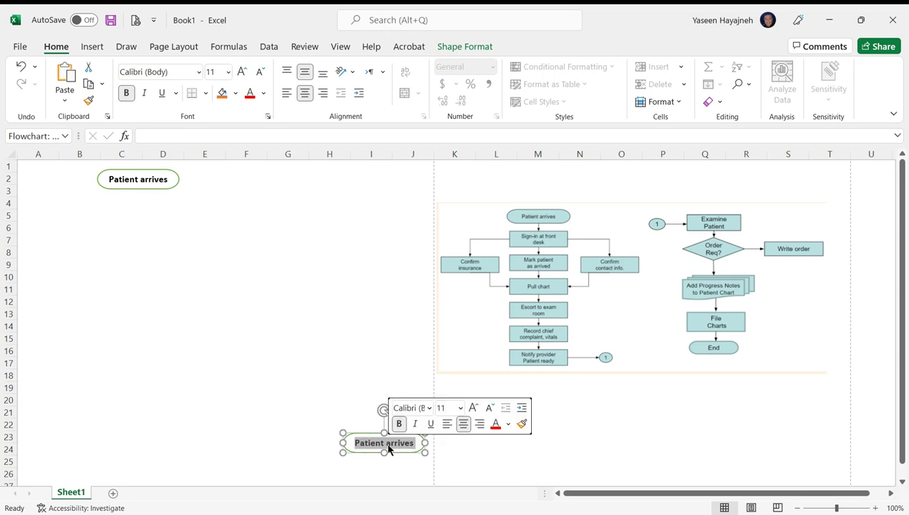
key(BackSpace)
text(END)
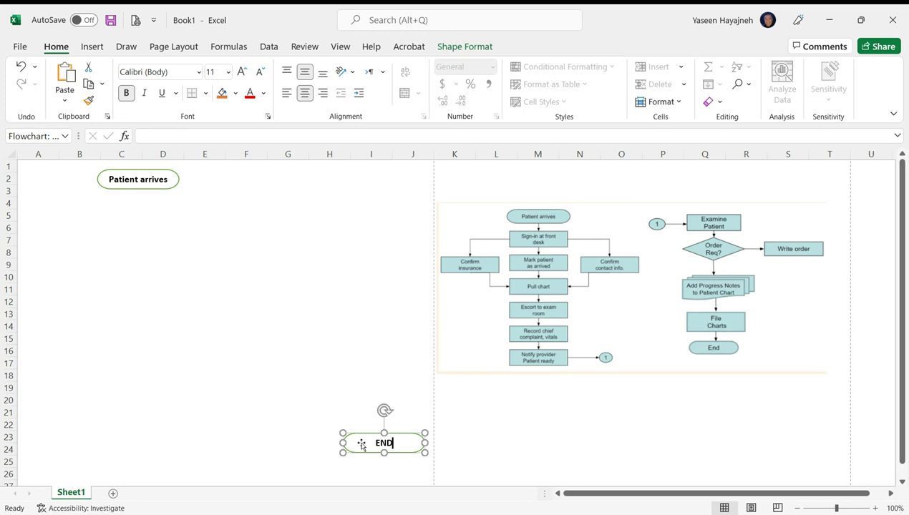
key(BackSpace)
key(BackSpace)
text(nd)
click(270, 313)
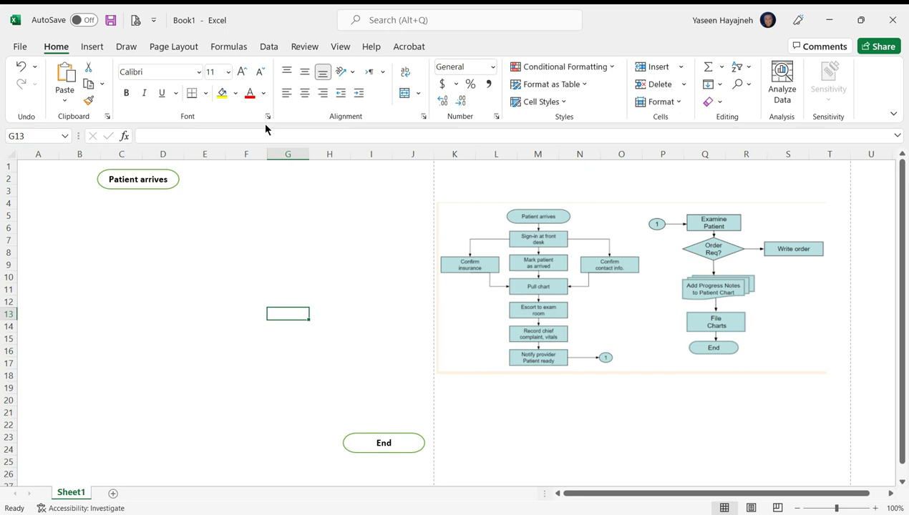
Draw a Flowchart: Process rectangle about 1.3" by 0.35" below the "Patient arrives" shape, around C6:D7.
click(91, 47)
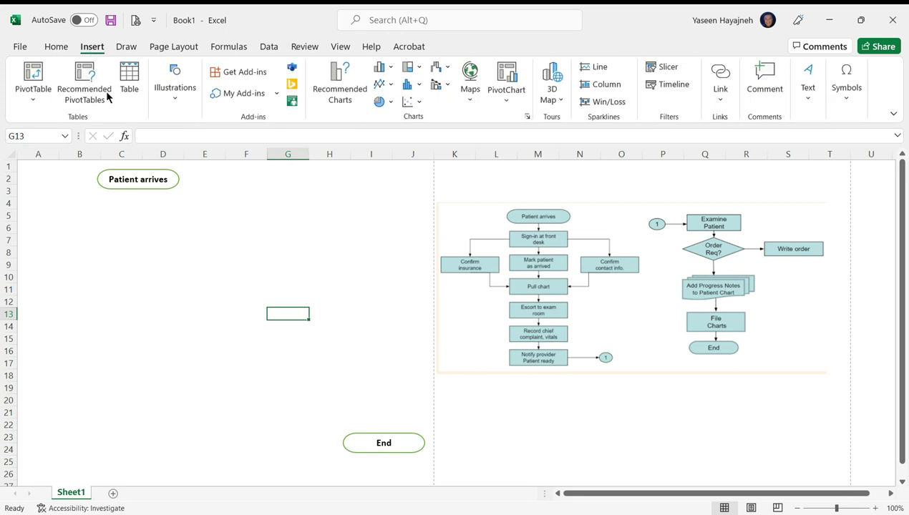
click(178, 104)
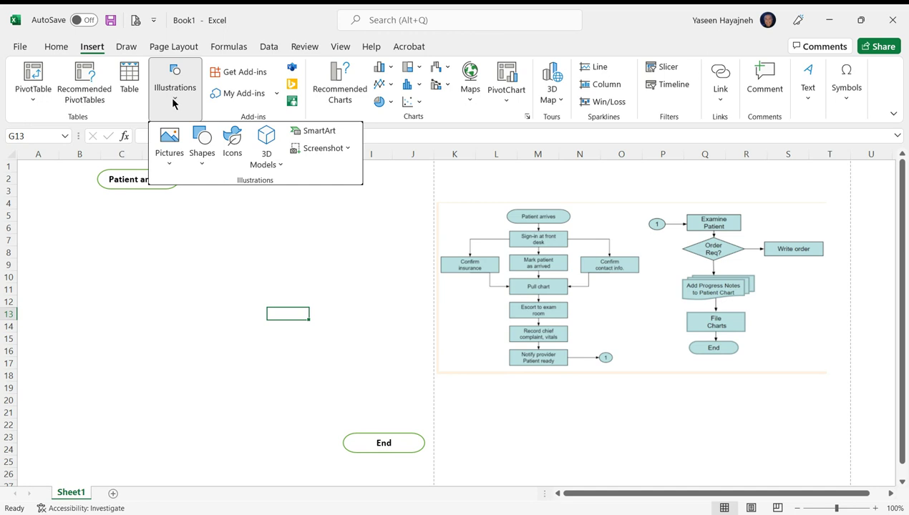
click(202, 156)
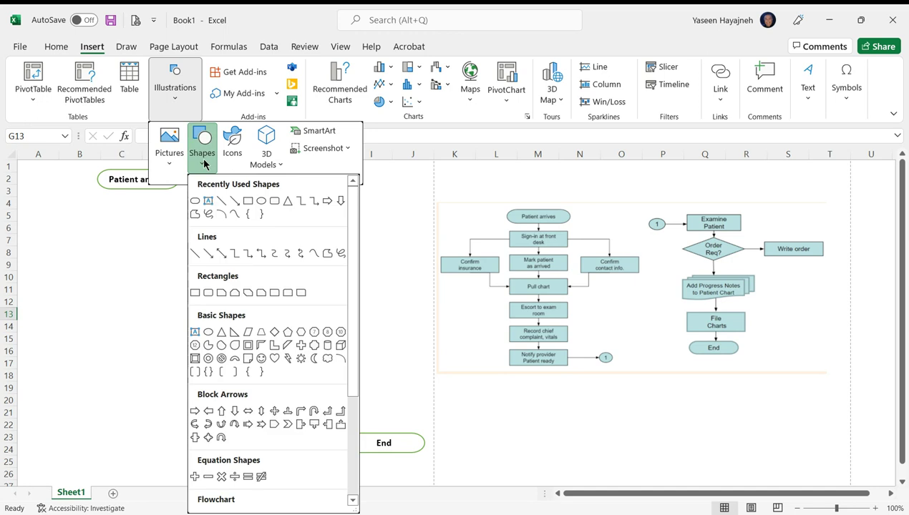
scroll(254, 354, down, 1)
scroll(254, 353, down, 2)
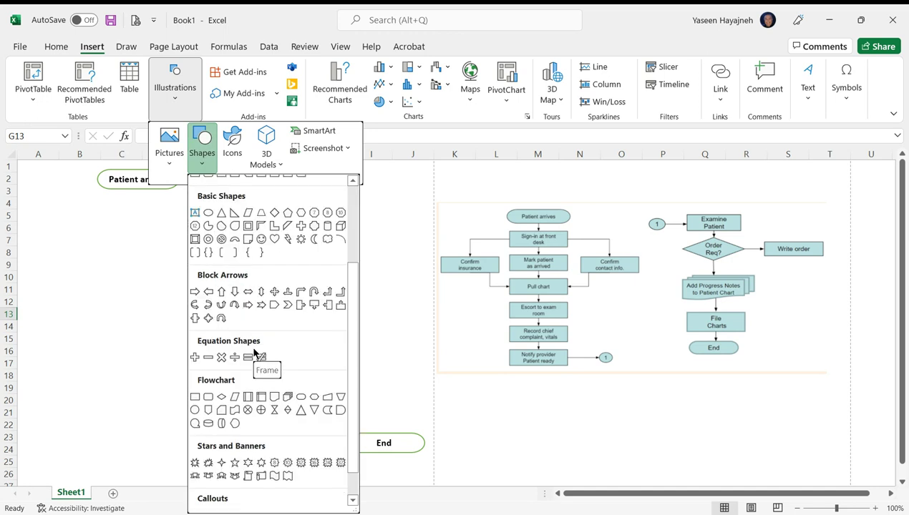
click(195, 397)
drag(95, 227, 178, 249)
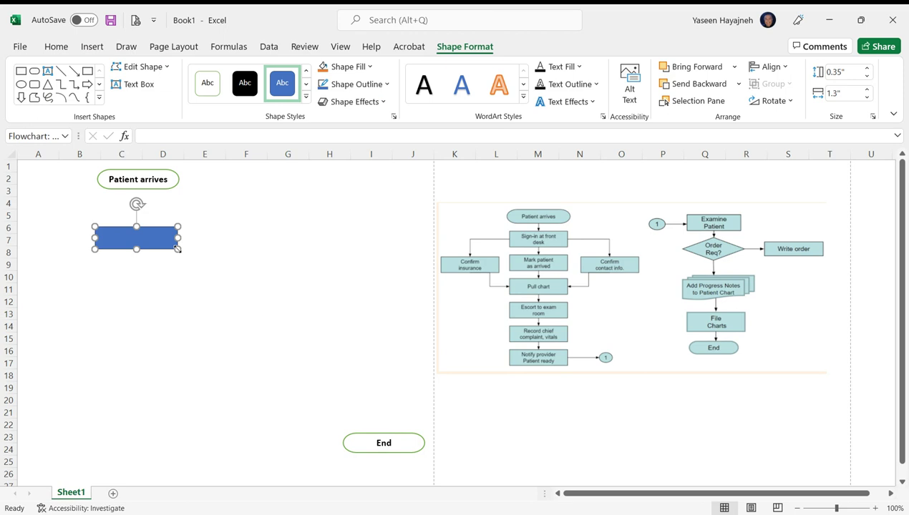
Copy the formatting of the "Patient arrives" shape onto the blue process rectangle below it.
click(149, 188)
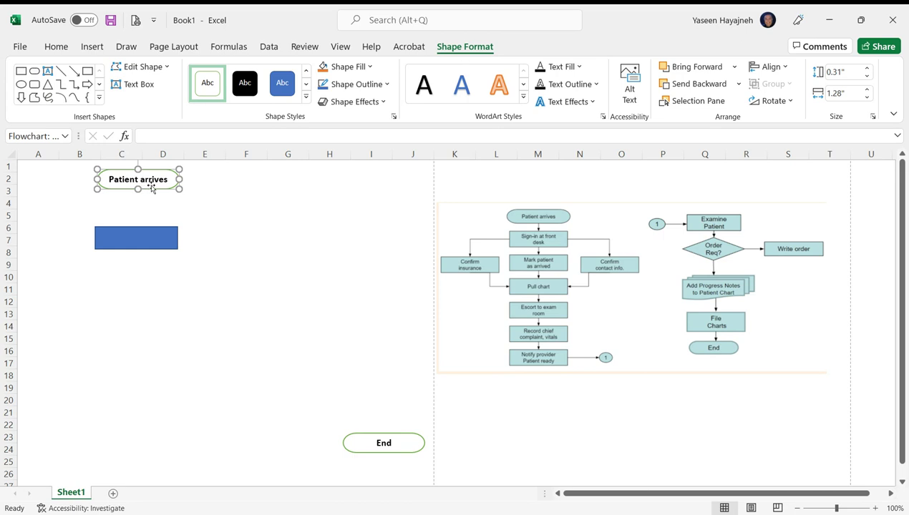
click(52, 50)
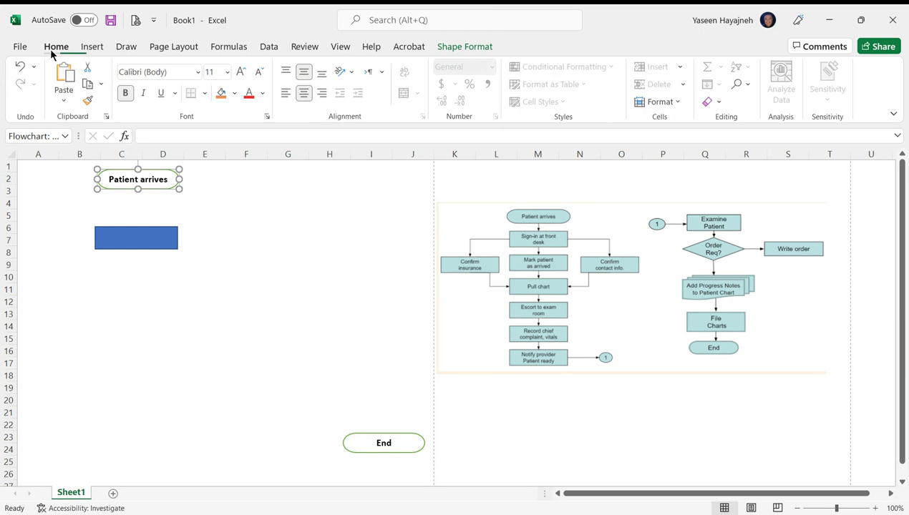
click(89, 102)
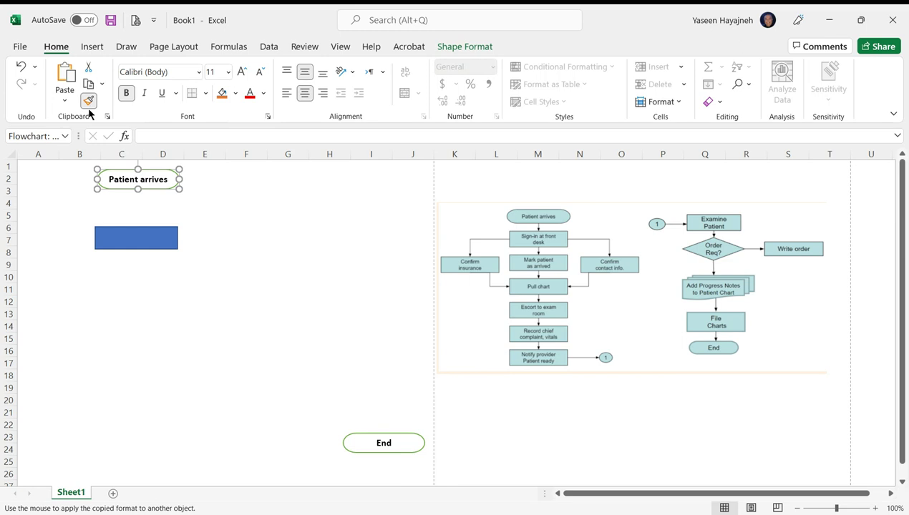
click(143, 239)
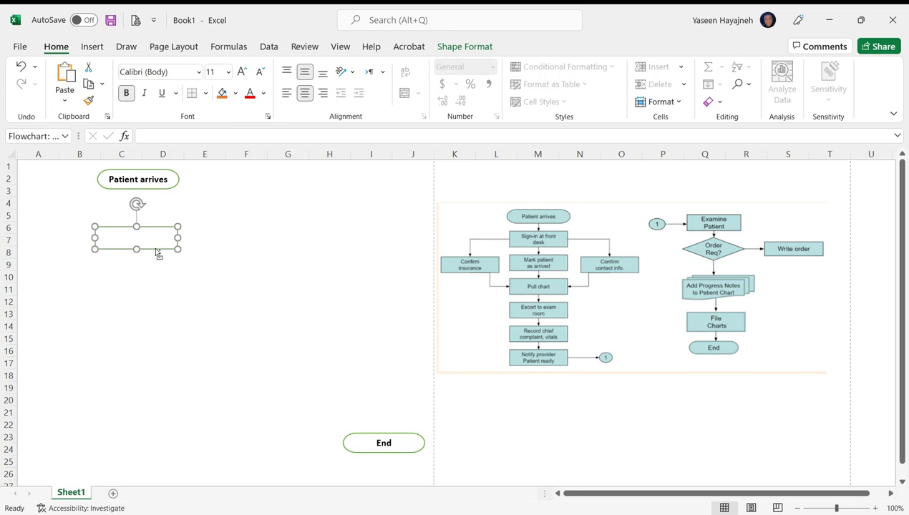
Duplicate the formatted process rectangle seven times, removing the surplus last copy.
key(ctrl+d)
key(ctrl+d)
key(ctrl+d)
key(ctrl+d)
key(ctrl+d)
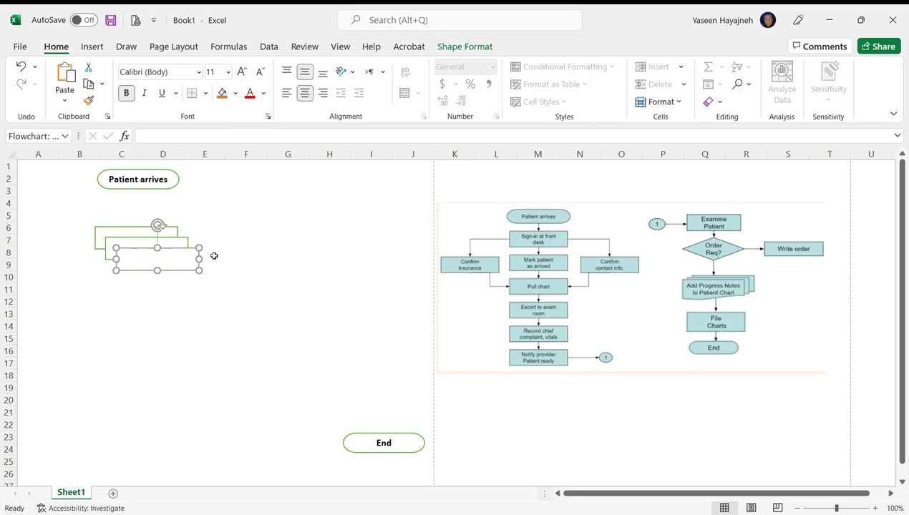
key(ctrl+d)
key(ctrl+d)
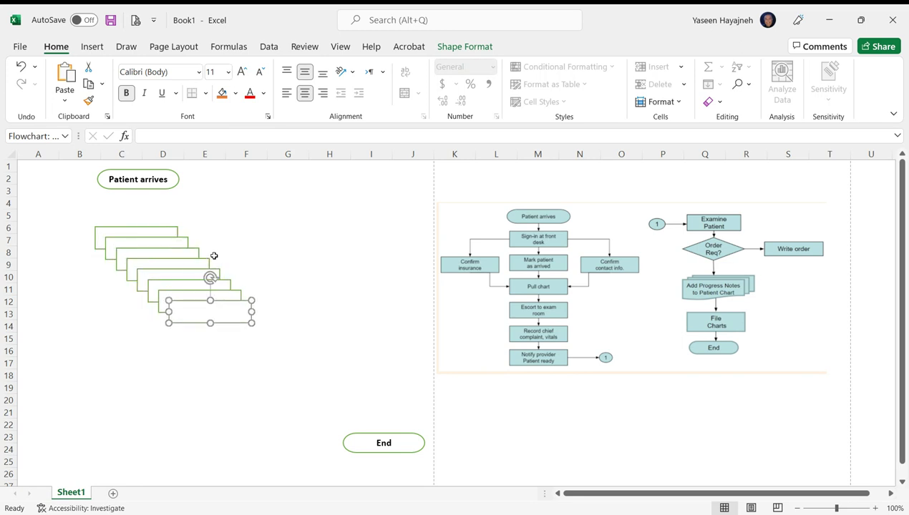
key(ctrl+d)
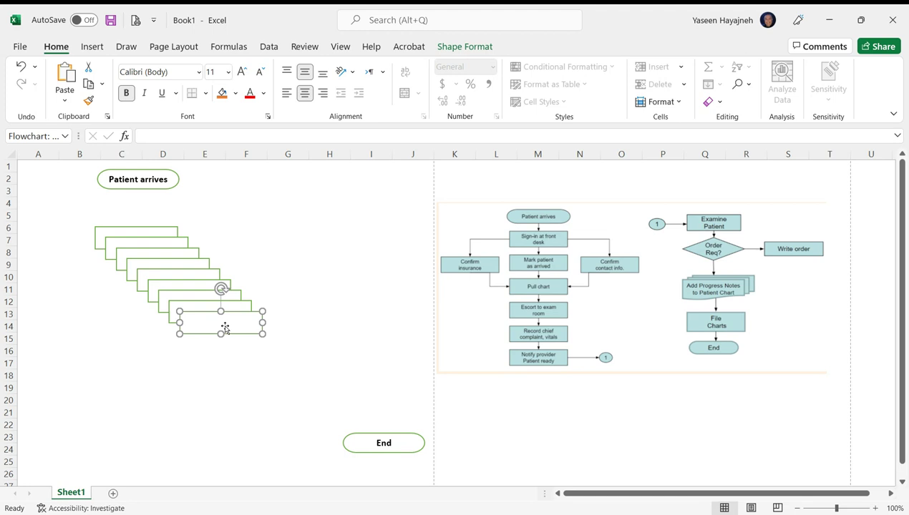
key(Delete)
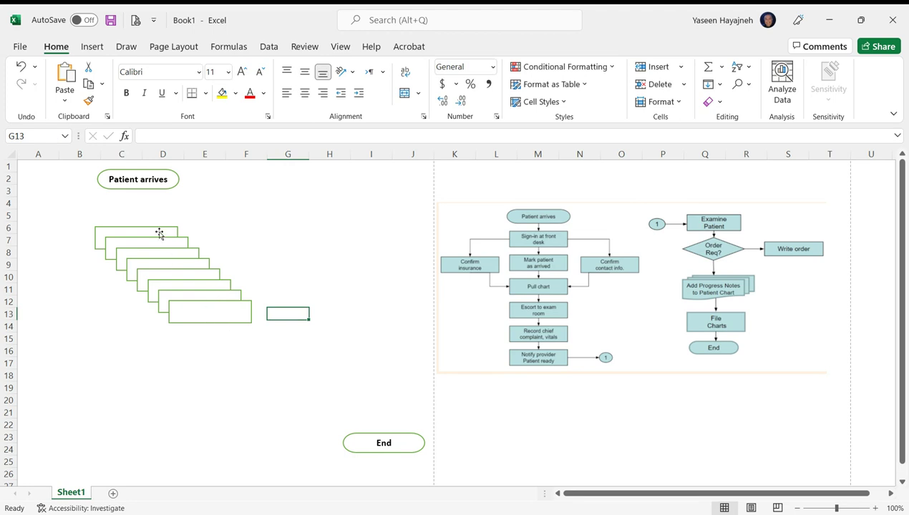
Move two blank rectangles to around B21:D23 and E21:G23, and place another directly below "Patient arrives" around C4:D5.
drag(159, 233, 140, 424)
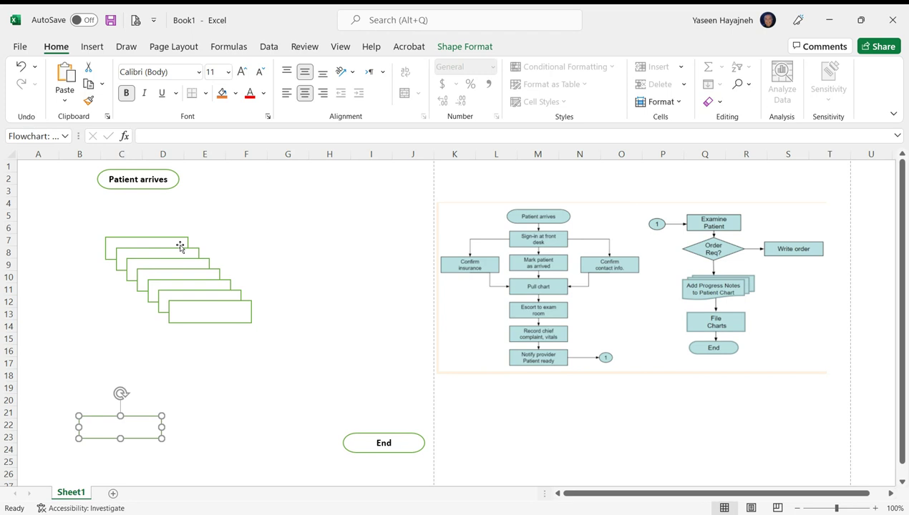
drag(181, 246, 174, 203)
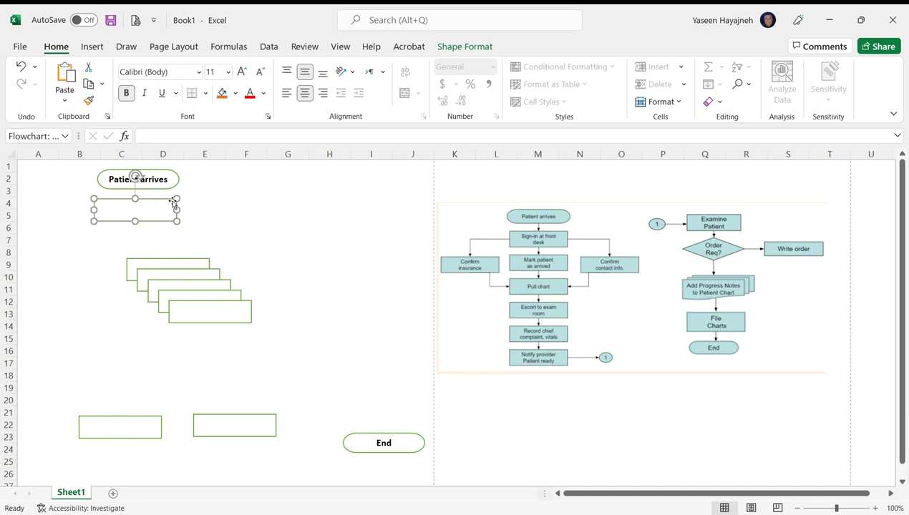
Label the rectangle below "Patient arrives" as "Sign-in at front desk", widen it slightly and center it under that shape.
click(136, 211)
text(Sign-in at fron)
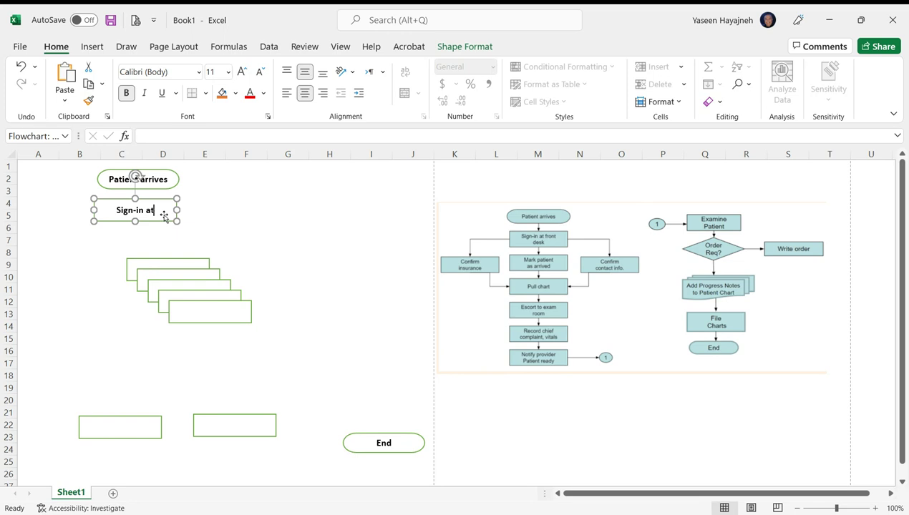
text(t)
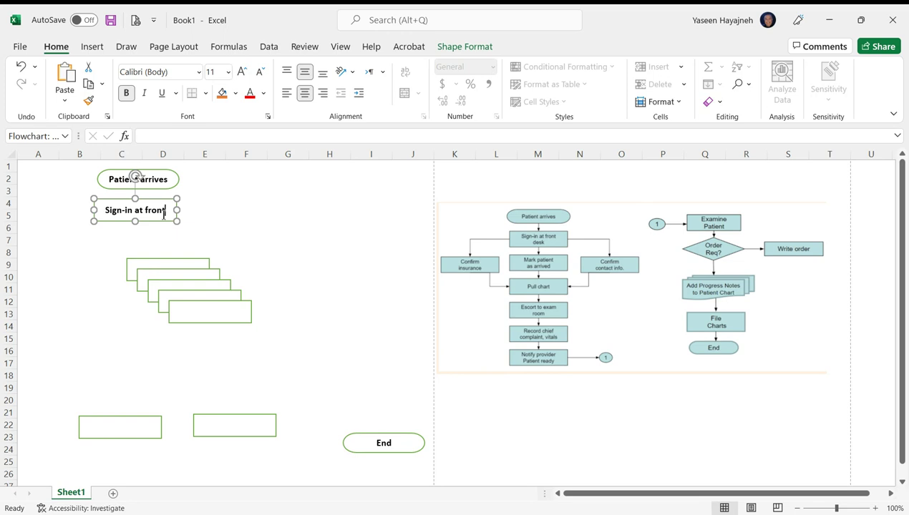
text( desk)
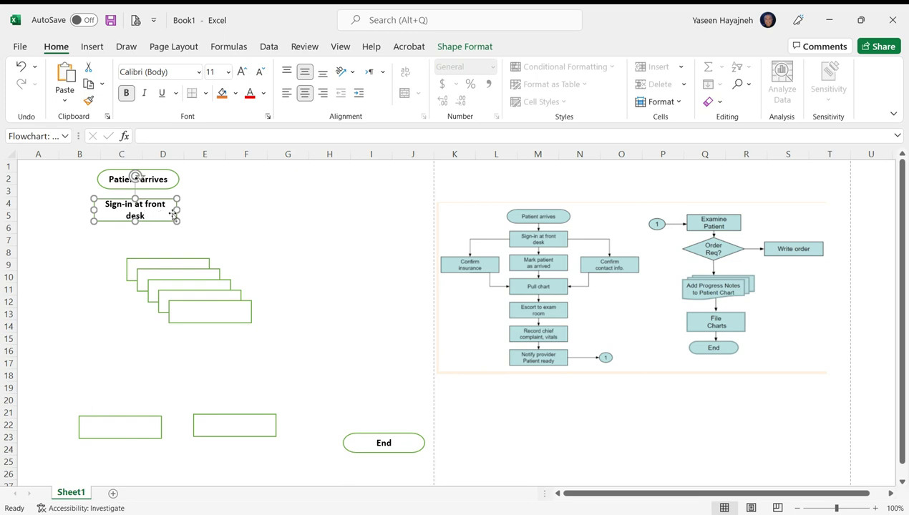
key(ctrl+z)
mouse_move(176, 209)
mouse_down()
mouse_move(186, 210)
mouse_move(161, 203)
mouse_up()
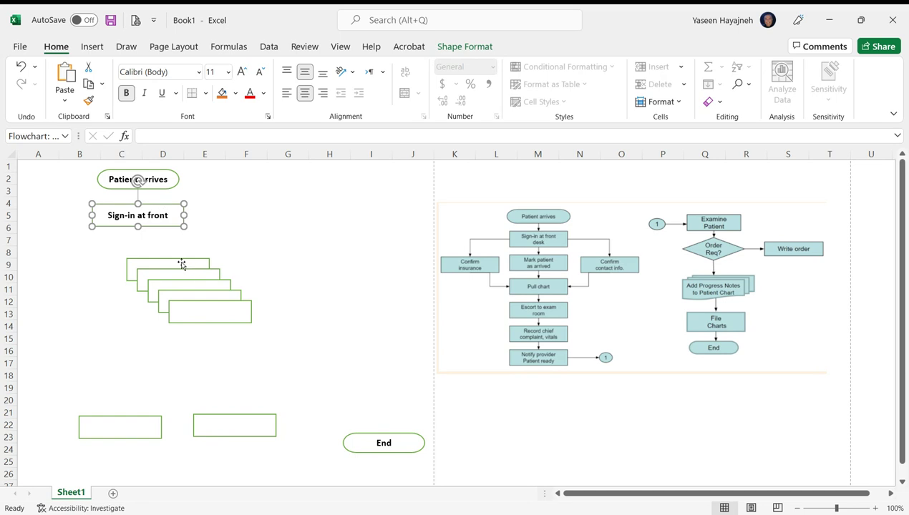
Place a blank rectangle beside the "Sign-in at front desk" shape, around E4:G6, and label it "Confirm Contact".
drag(178, 260, 245, 204)
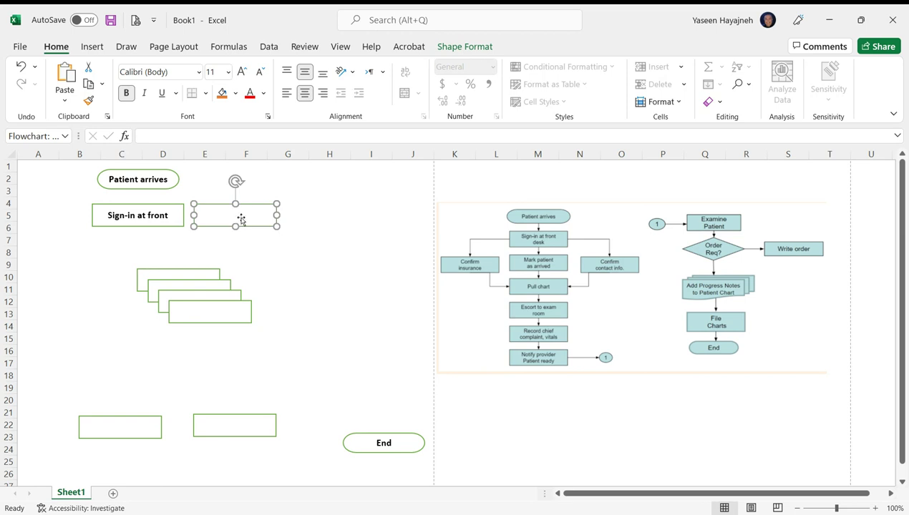
click(243, 215)
text(Confirm Conta)
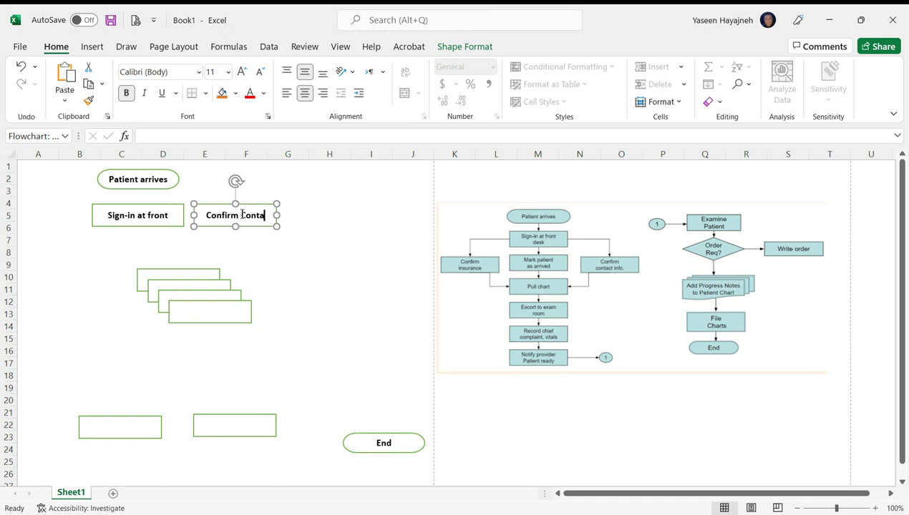
text(ct Info)
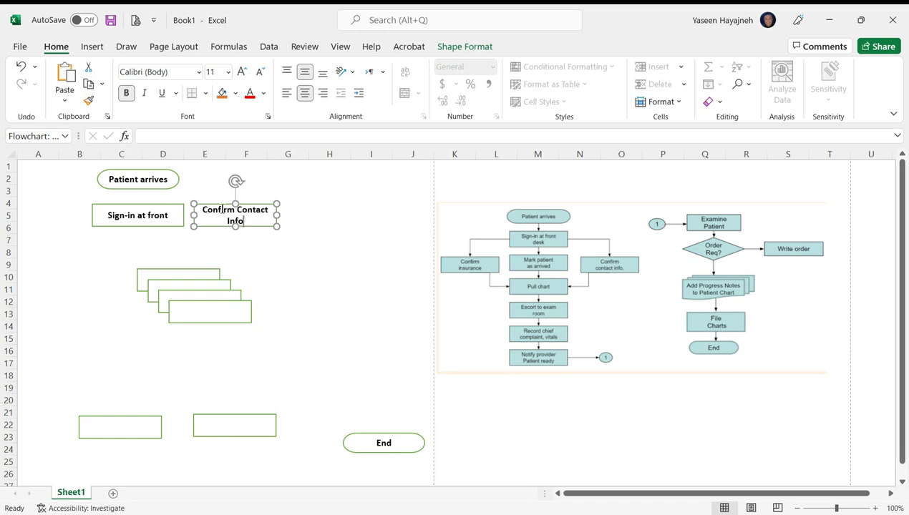
key(BackSpace)
key(BackSpace)
key(BackSpace)
key(BackSpace)
Set the font size of the "Patient arrives" and "Sign-in at front desk" shapes to 10.
shift+click(162, 216)
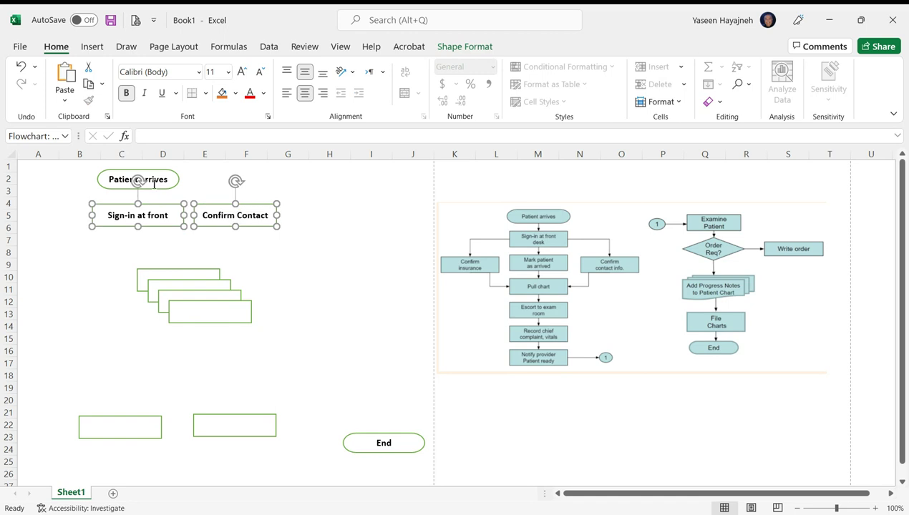
shift+click(153, 180)
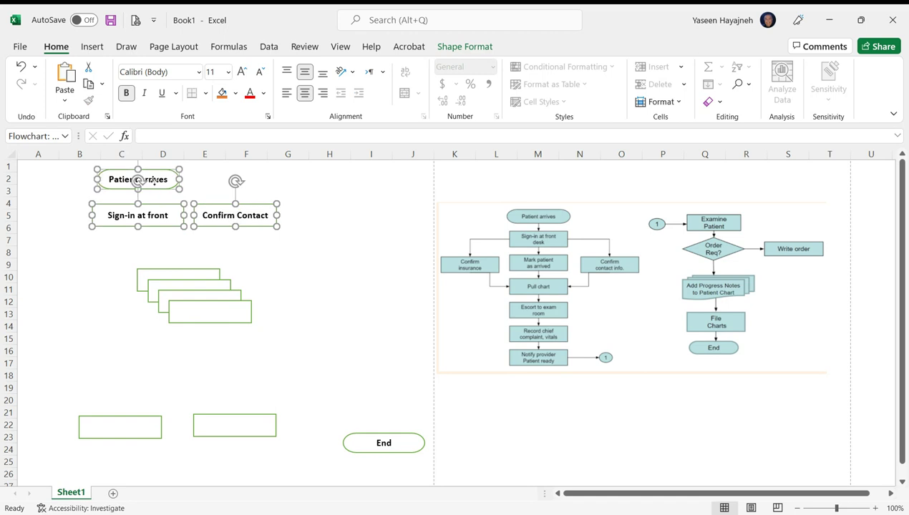
shift+click(257, 220)
click(229, 75)
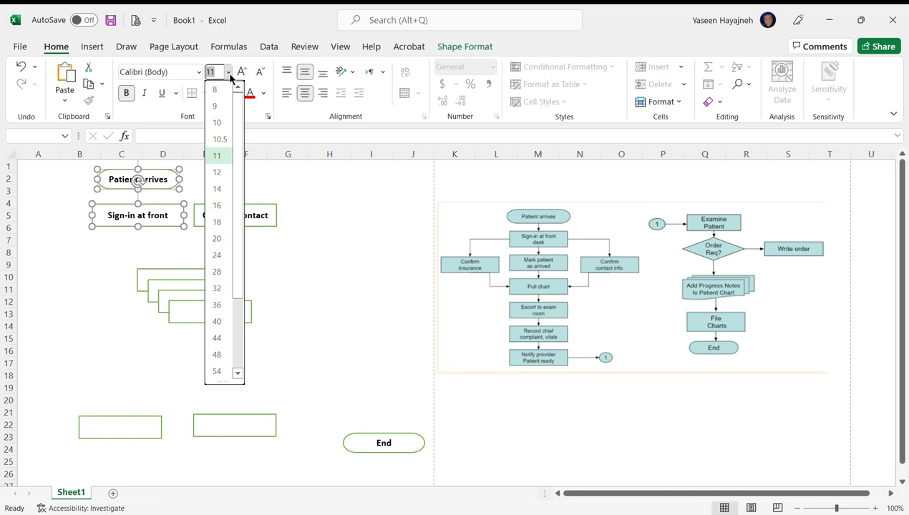
click(217, 121)
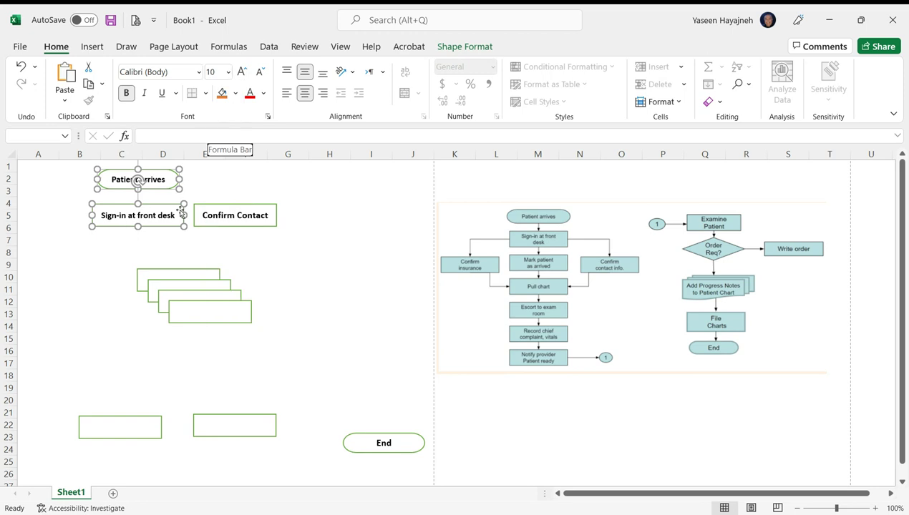
click(166, 254)
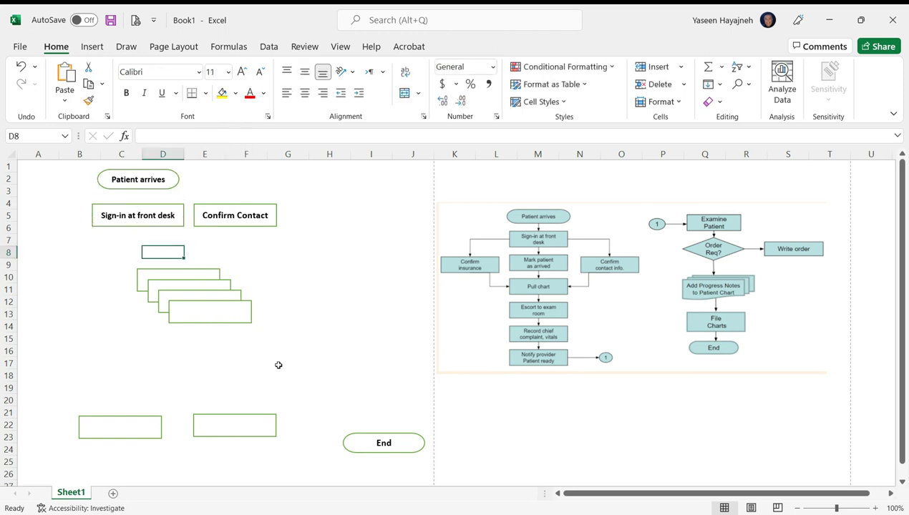
Set the font size of the "End" shape and all six blank rectangles to 10.
click(151, 425)
shift+click(218, 418)
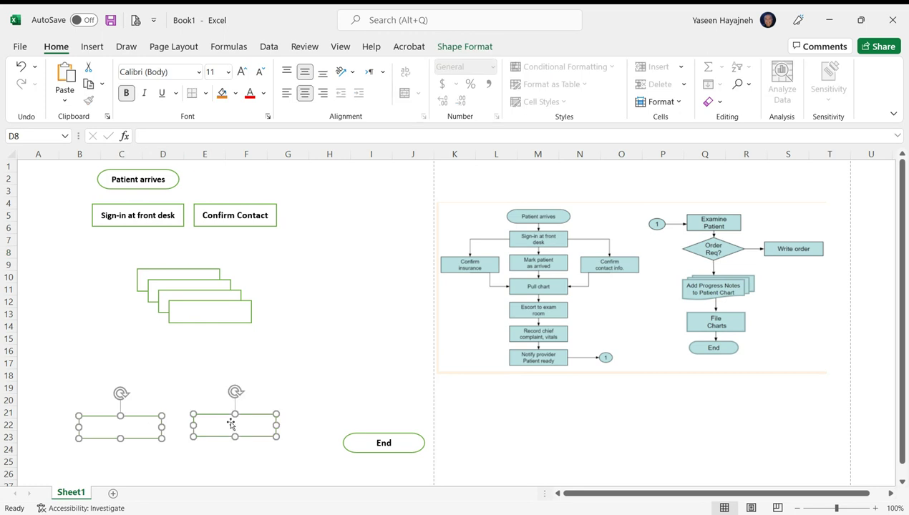
shift+click(359, 443)
shift+click(206, 318)
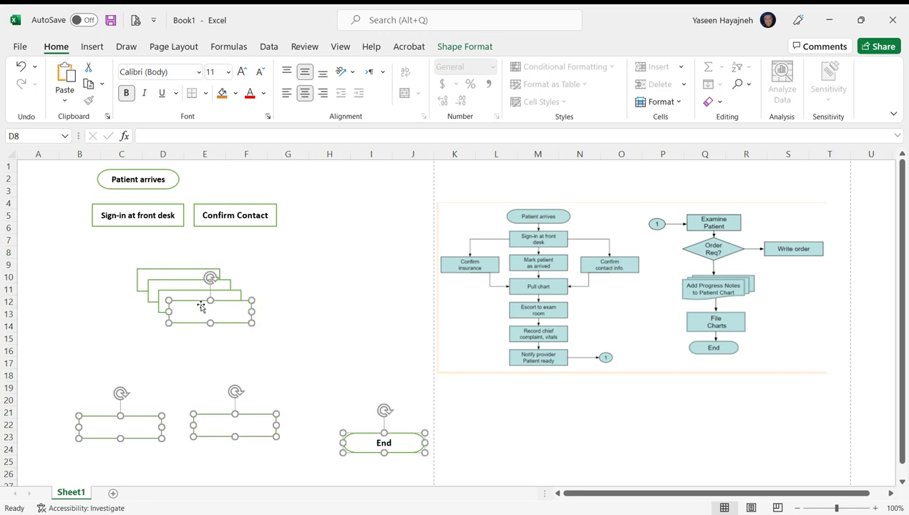
shift+click(194, 296)
shift+click(180, 286)
shift+click(164, 274)
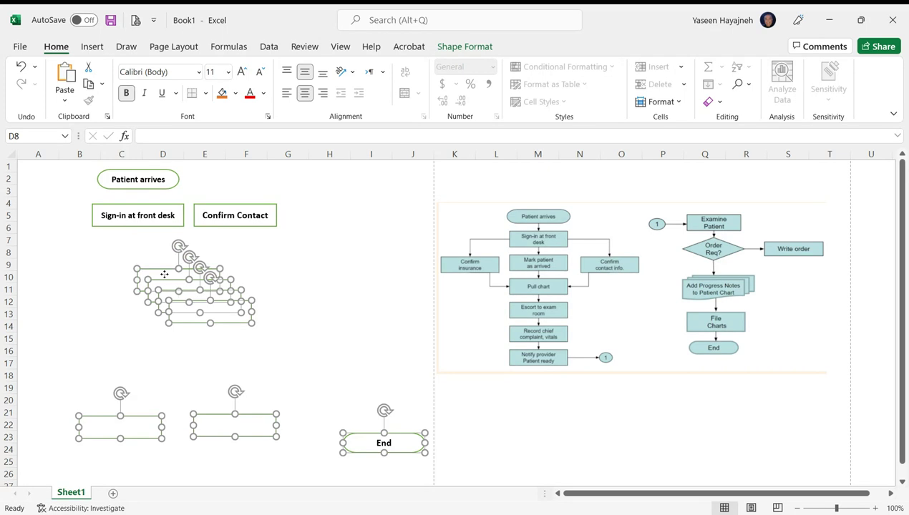
click(228, 72)
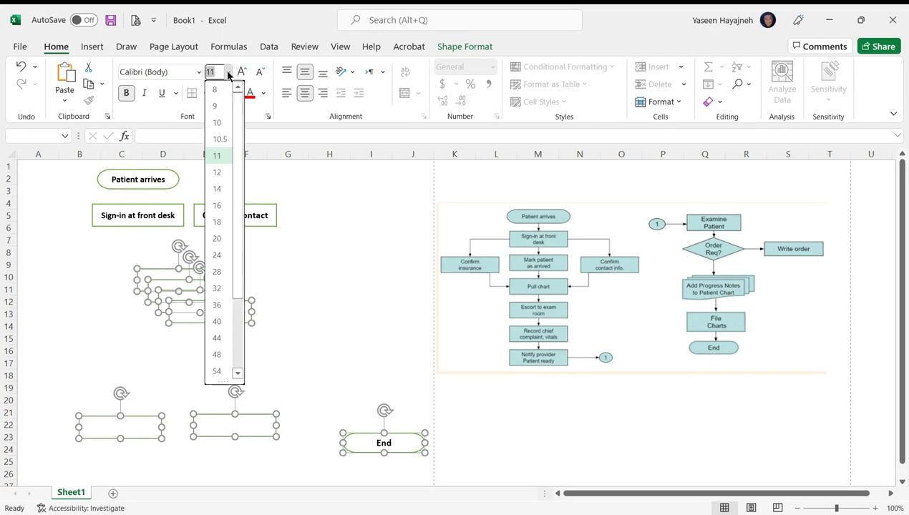
click(225, 122)
click(294, 292)
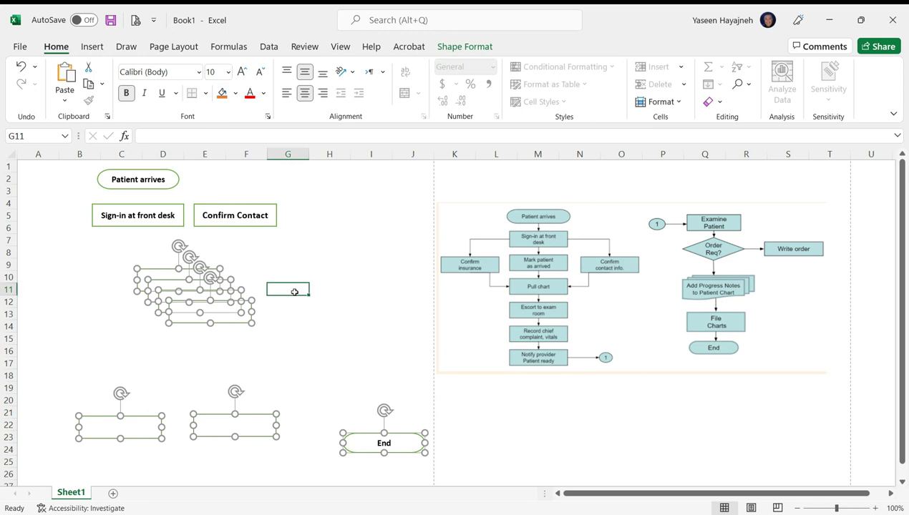
click(370, 301)
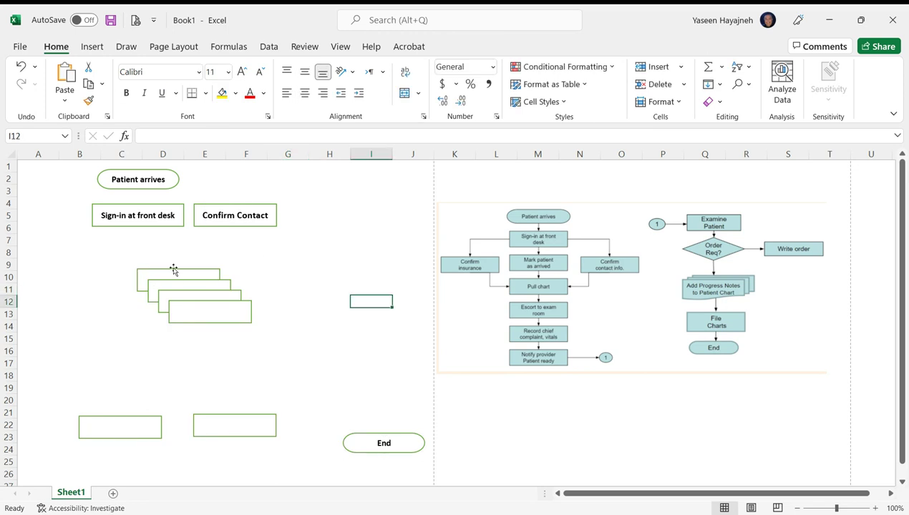
Place a narrowed blank rectangle around A4:B6 and line up three others in columns C:D below "Sign-in at front desk".
drag(173, 269, 86, 212)
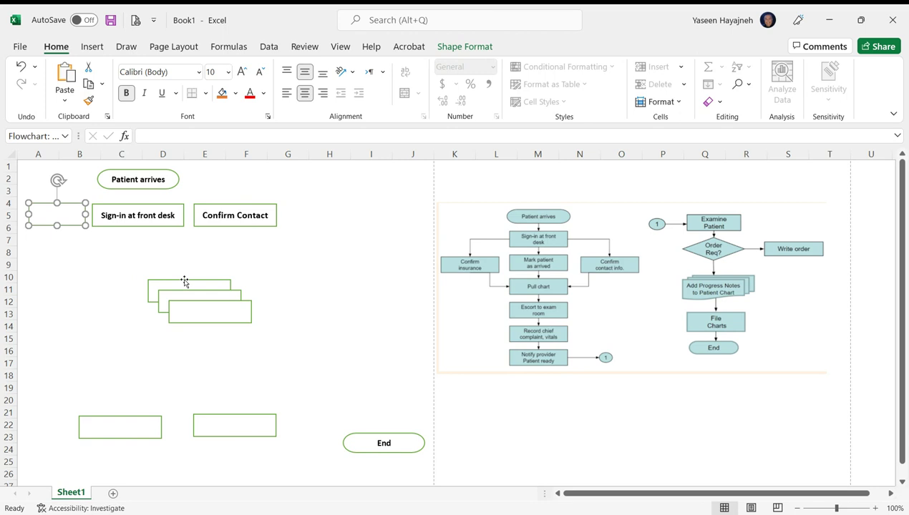
drag(184, 281, 132, 245)
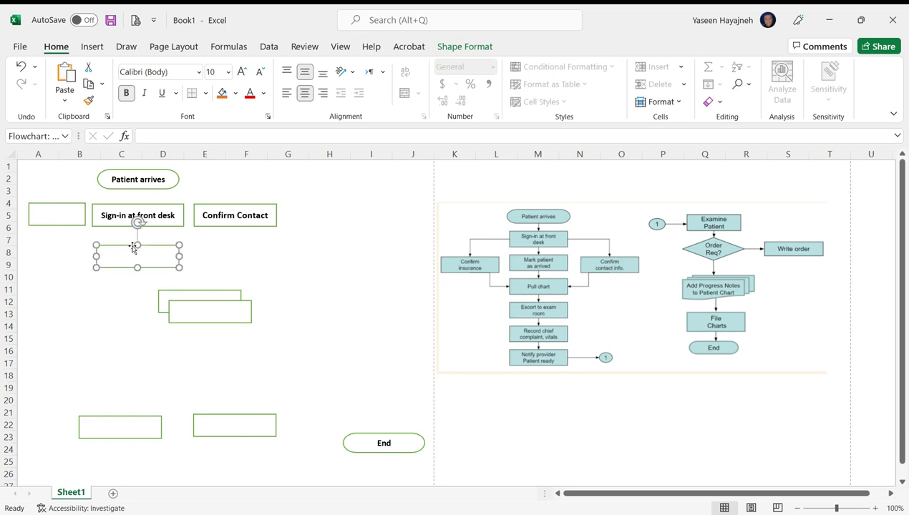
click(188, 292)
drag(189, 291, 126, 288)
drag(201, 318, 130, 345)
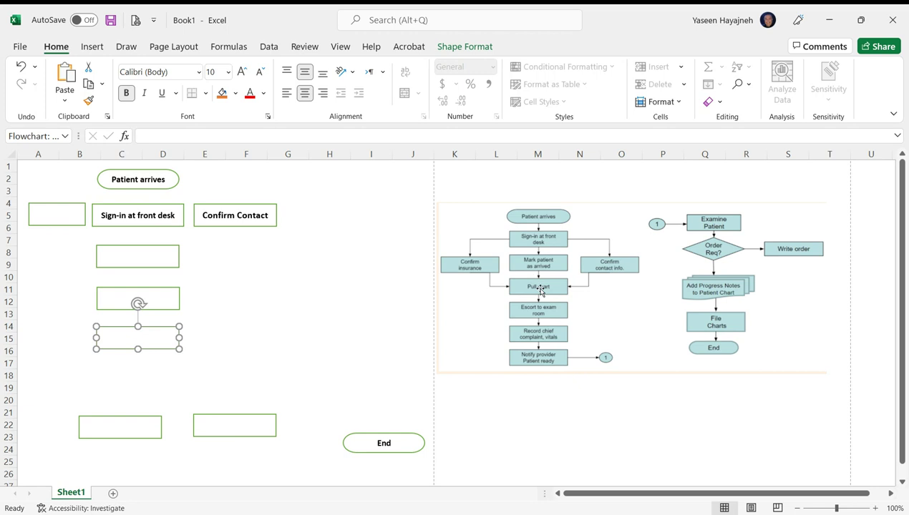
click(273, 287)
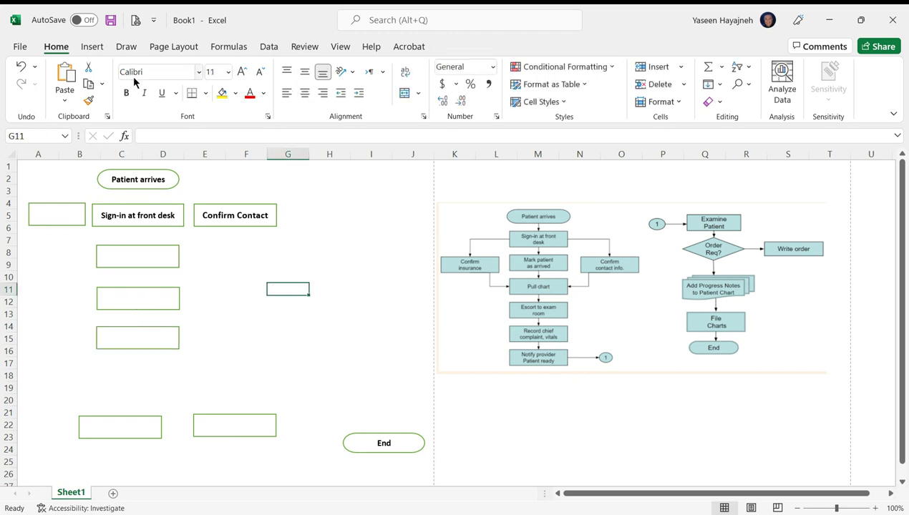
Connect "Patient arrives" to "Sign-in at front desk" with a straight arrow and nudge the sign-in shape slightly to line it up.
click(93, 47)
click(173, 91)
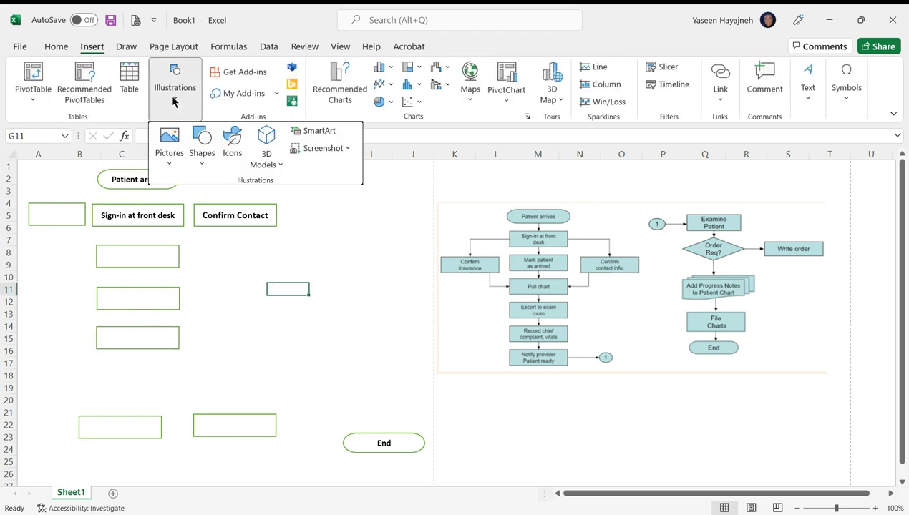
click(202, 162)
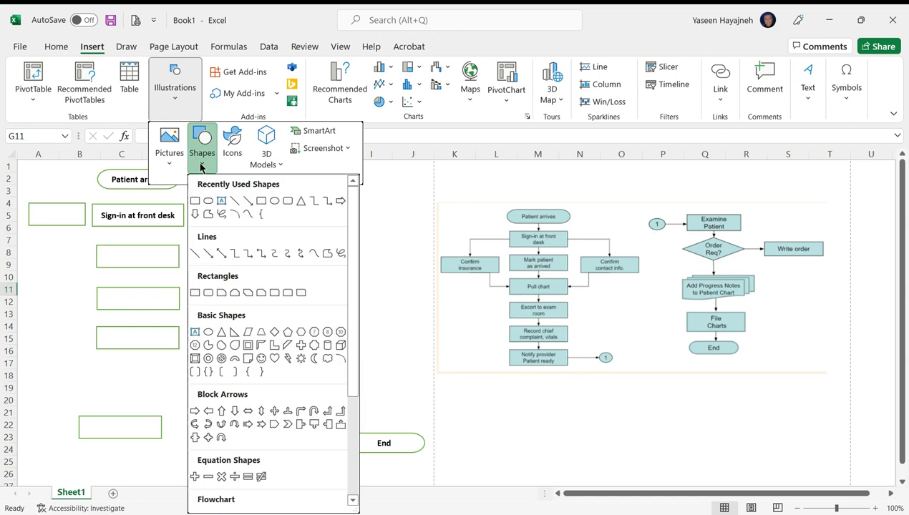
click(207, 253)
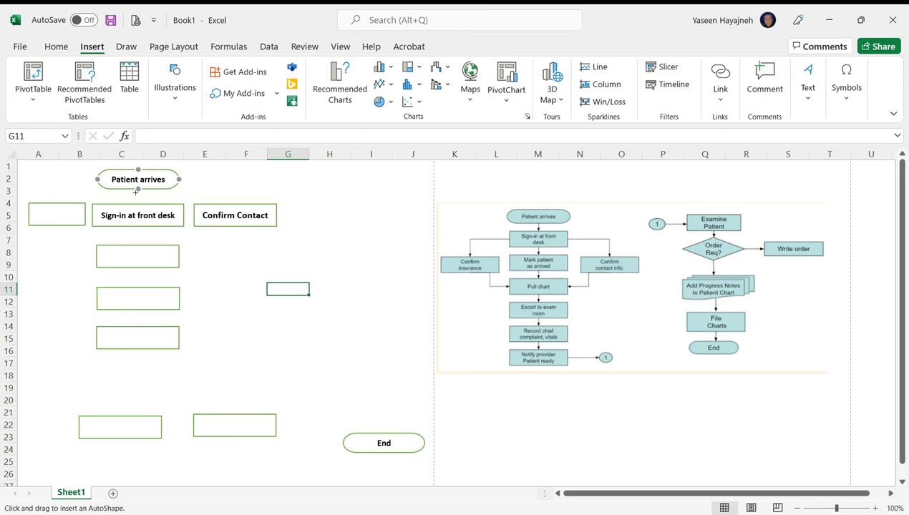
mouse_move(138, 189)
mouse_down()
mouse_move(203, 256)
mouse_move(147, 208)
mouse_up()
drag(141, 203, 138, 204)
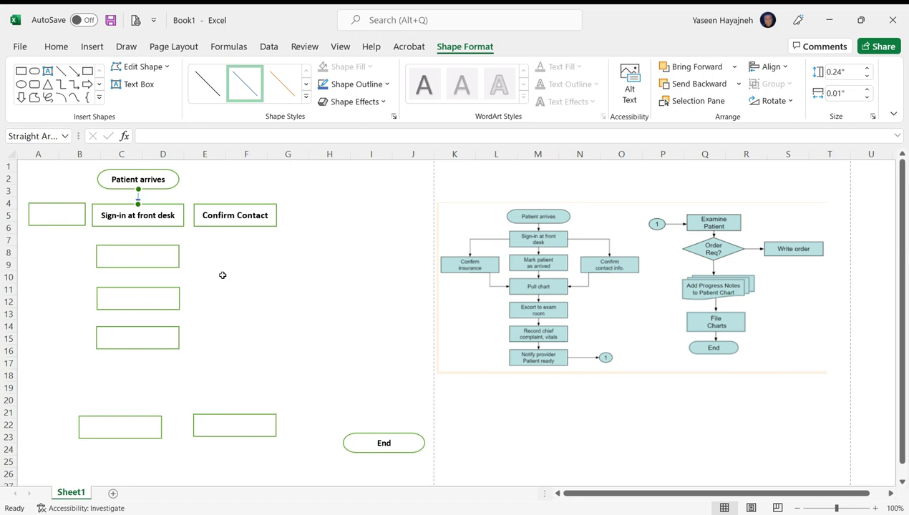
click(246, 277)
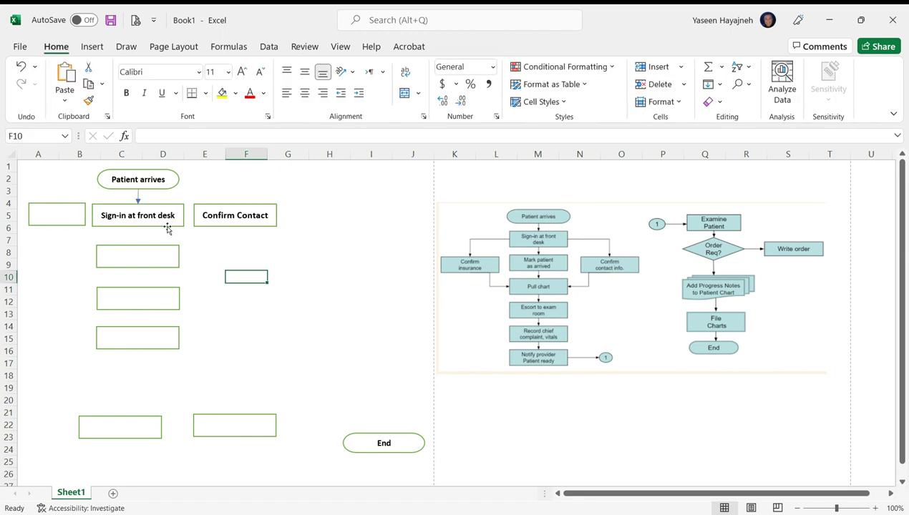
mouse_move(167, 228)
mouse_down()
mouse_move(203, 266)
mouse_move(316, 321)
mouse_move(162, 216)
mouse_move(168, 226)
mouse_up()
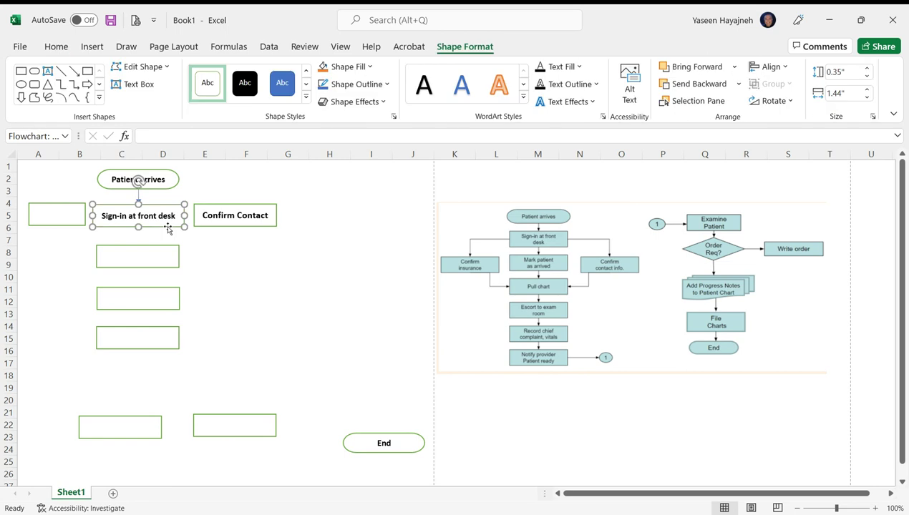
click(254, 279)
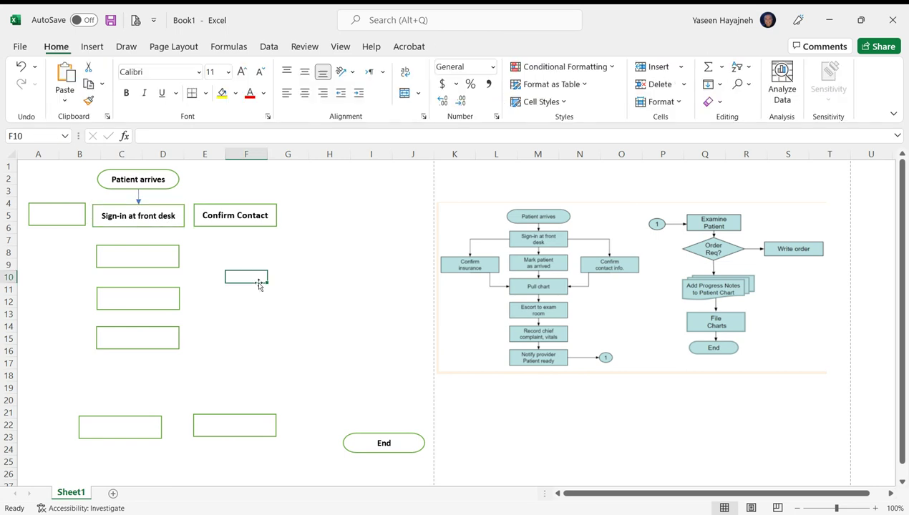
Connect the underside of "Patient arrives" to the top of the blank rectangle around A4:B6 with an elbow arrow.
click(92, 48)
click(174, 96)
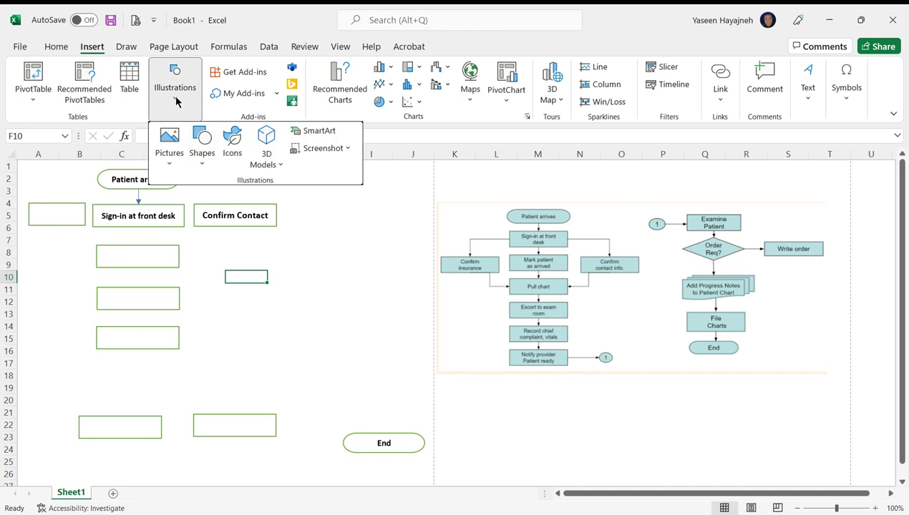
click(203, 161)
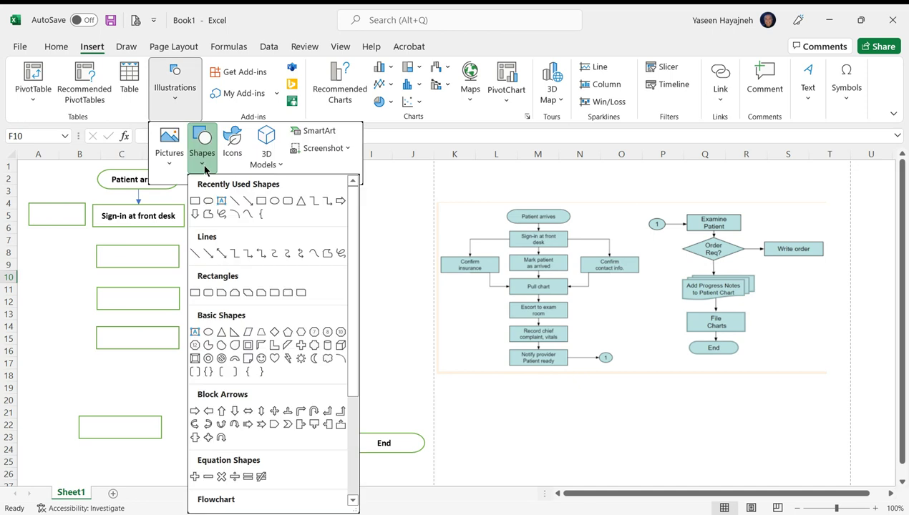
click(252, 254)
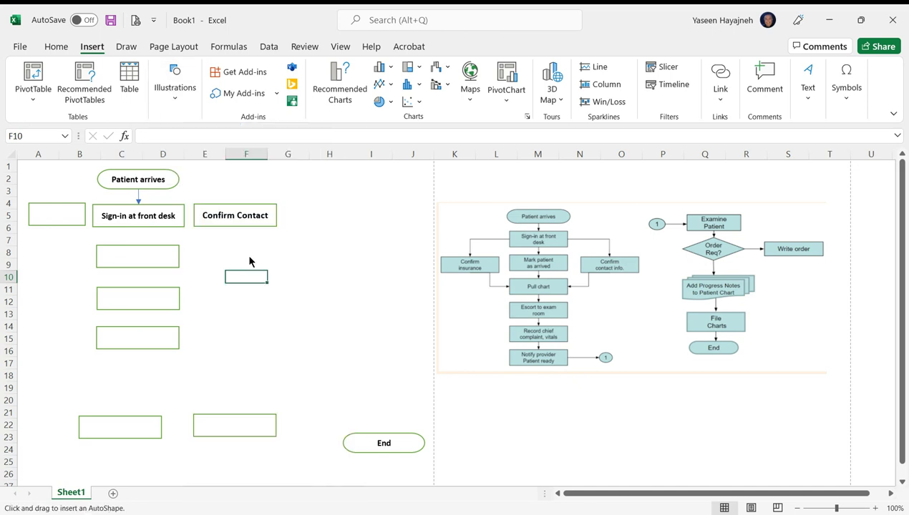
drag(138, 188, 56, 202)
click(244, 276)
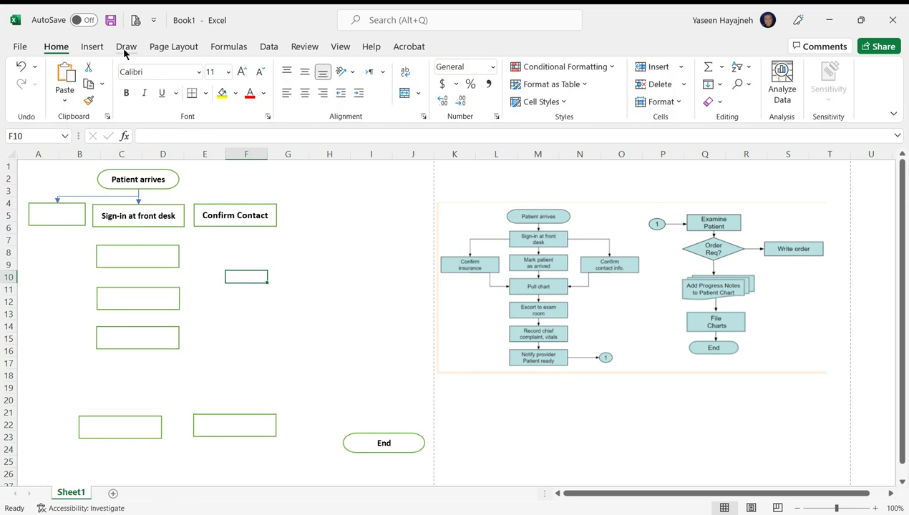
Connect the underside of "Patient arrives" to the top of "Confirm Contact" with an elbow arrow.
click(96, 49)
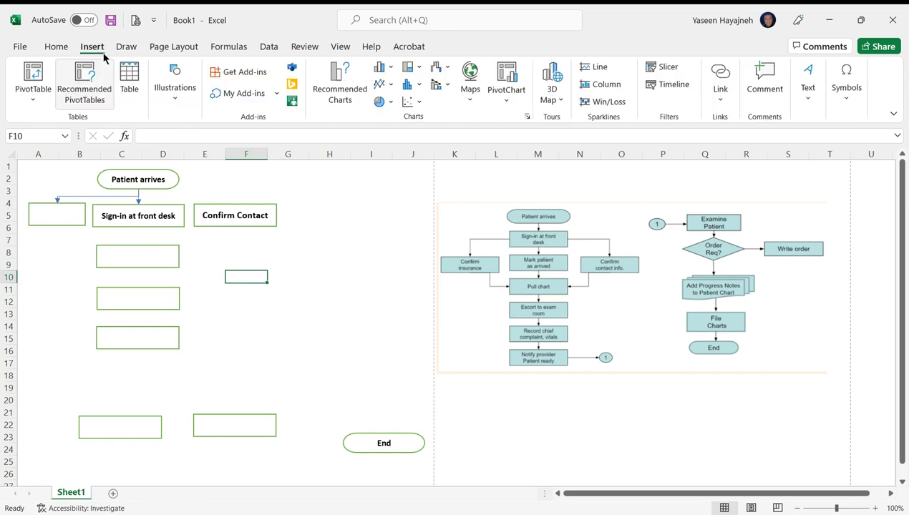
click(173, 99)
click(202, 150)
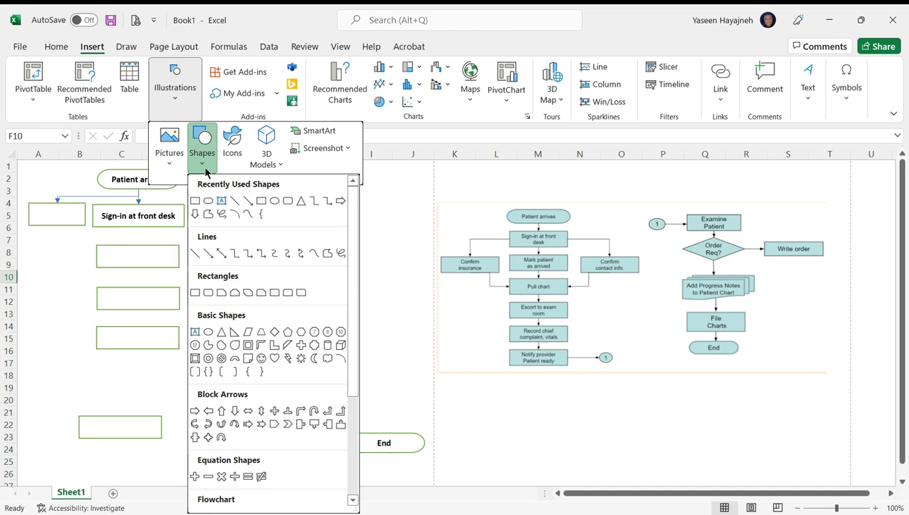
click(248, 254)
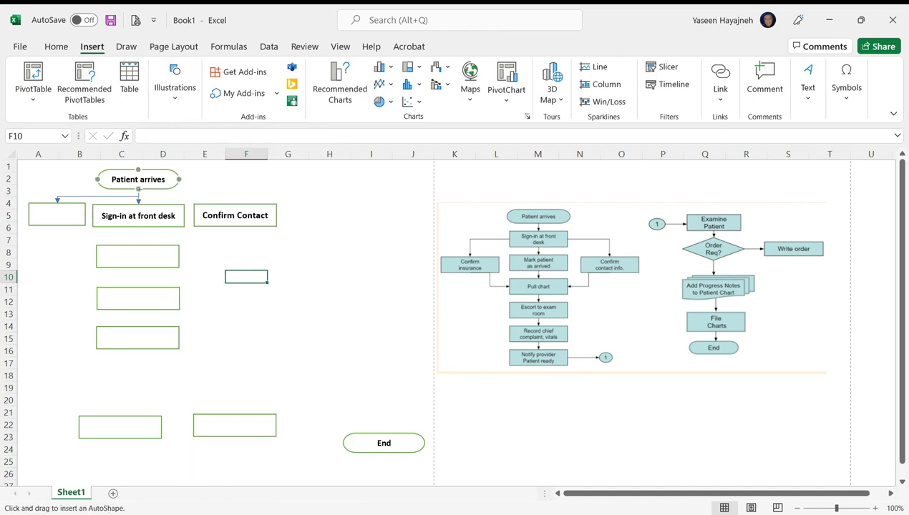
mouse_move(143, 190)
mouse_down()
mouse_move(204, 253)
mouse_move(239, 203)
mouse_up()
click(335, 316)
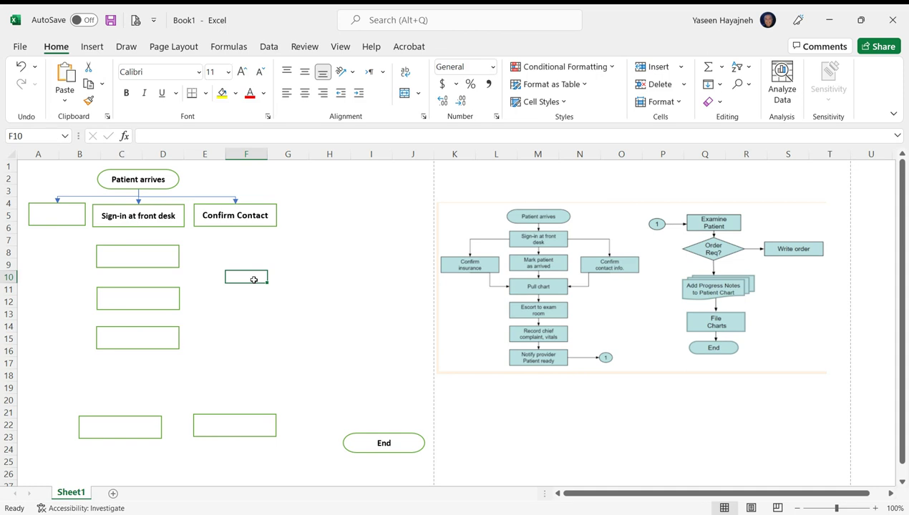
click(139, 201)
click(252, 275)
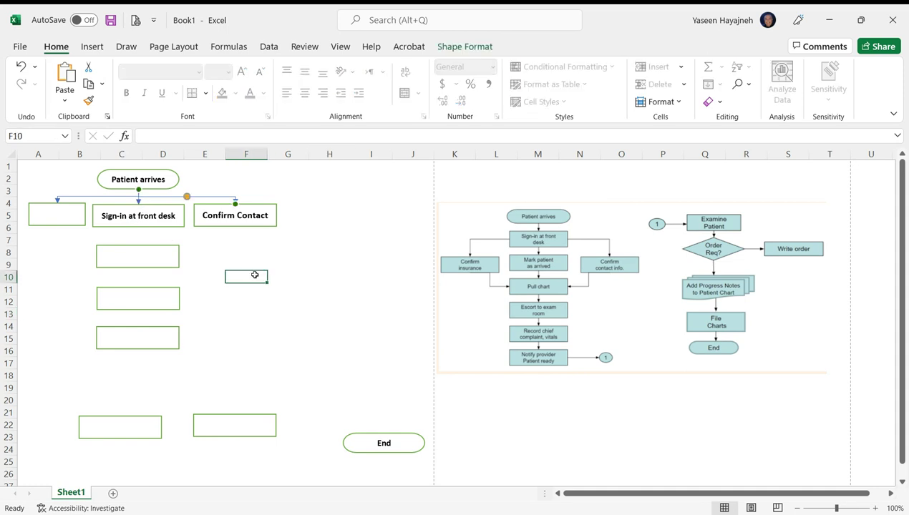
Connect "Sign-in at front desk" to the blank rectangle directly below it with a straight arrow.
click(91, 48)
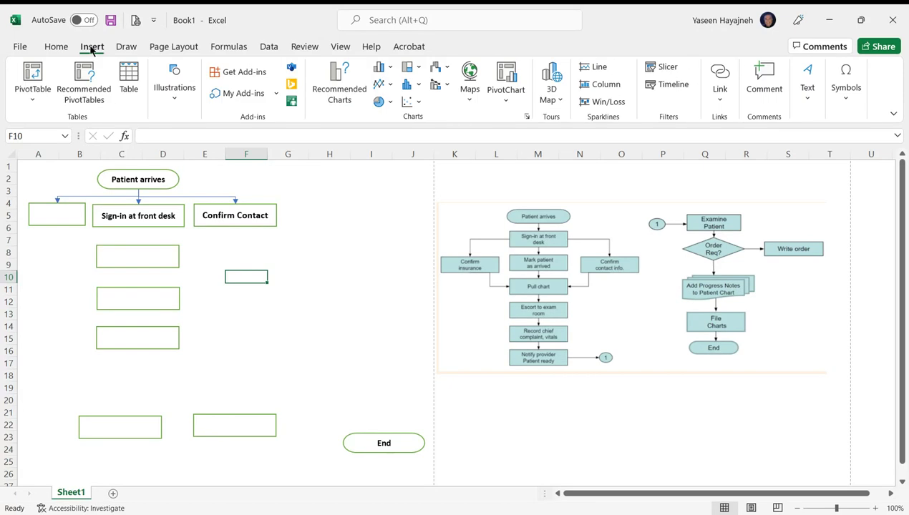
click(172, 89)
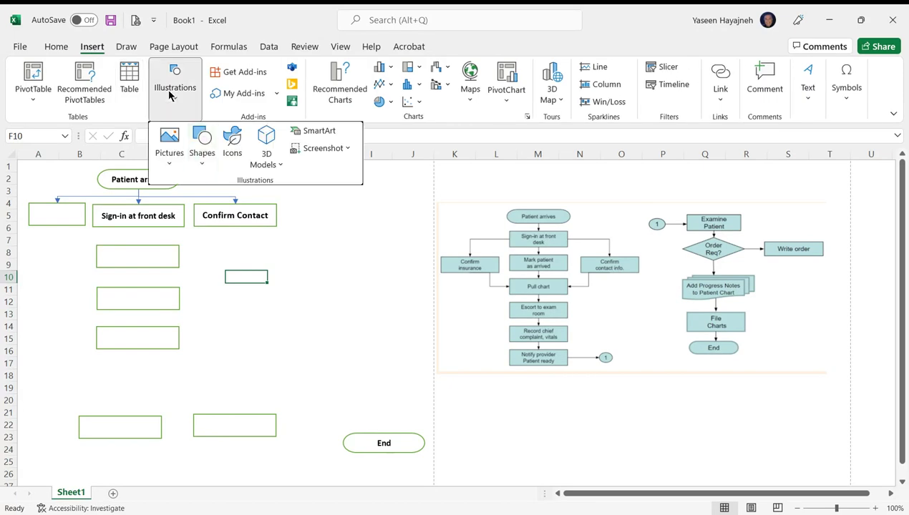
click(202, 152)
key(Escape)
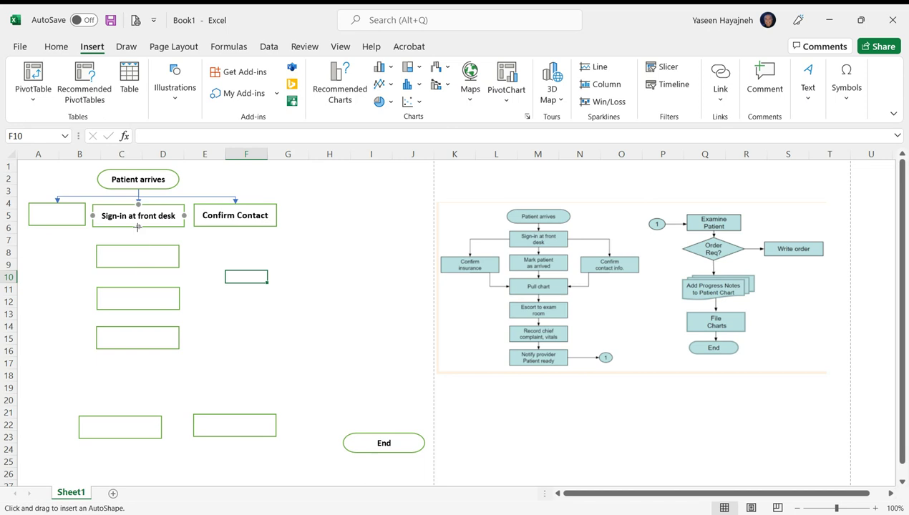
drag(139, 227, 139, 244)
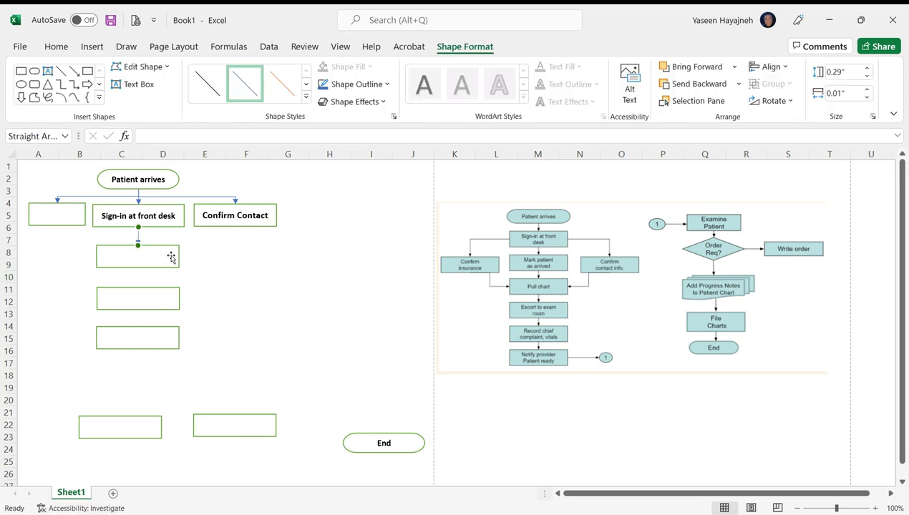
click(215, 265)
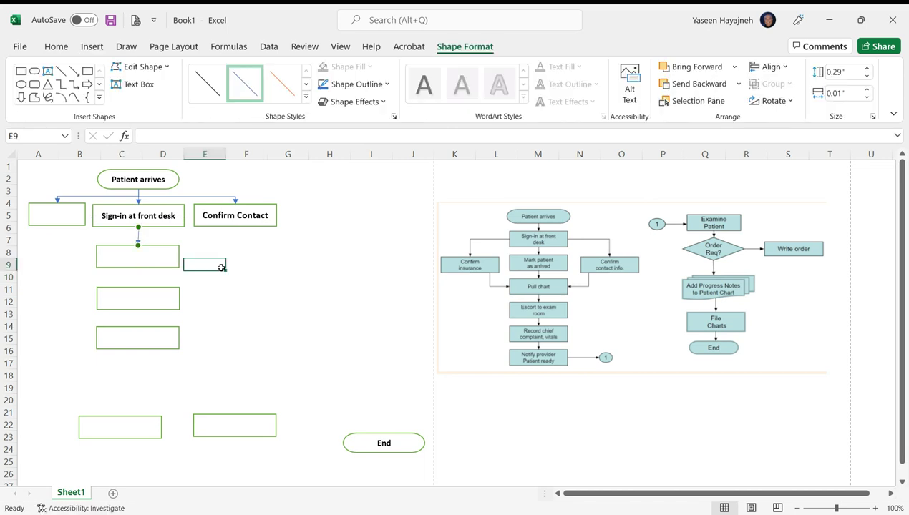
Try to link the first and second blank rectangles below "Sign-in at front desk" with a copy of the arrow above them.
click(140, 237)
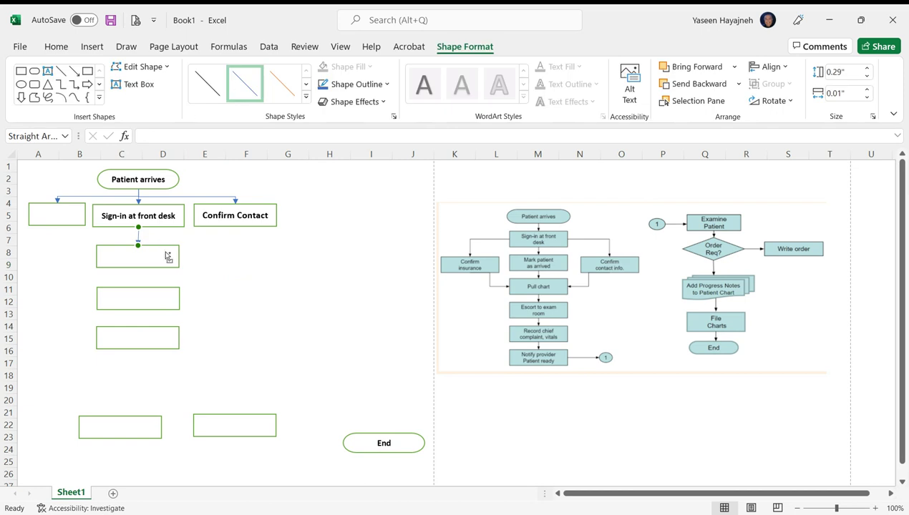
drag(140, 233, 133, 282)
click(149, 279)
click(137, 279)
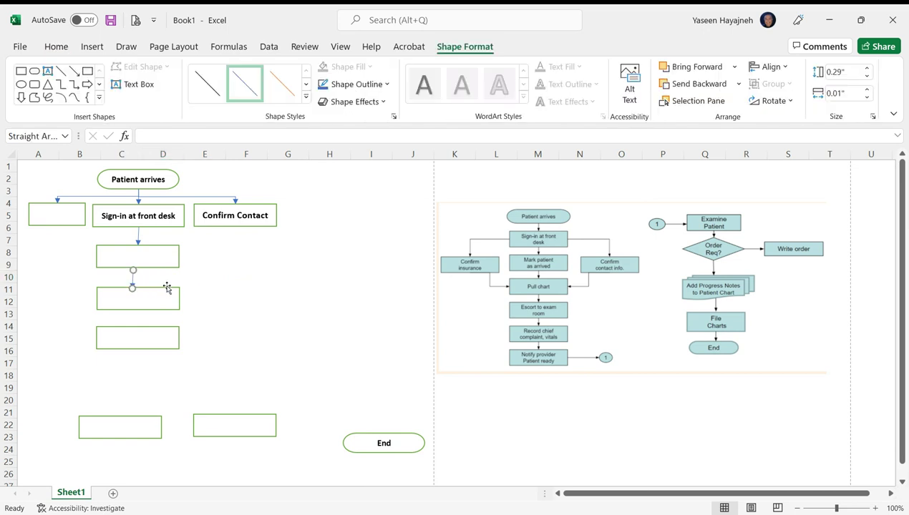
key(Delete)
click(214, 289)
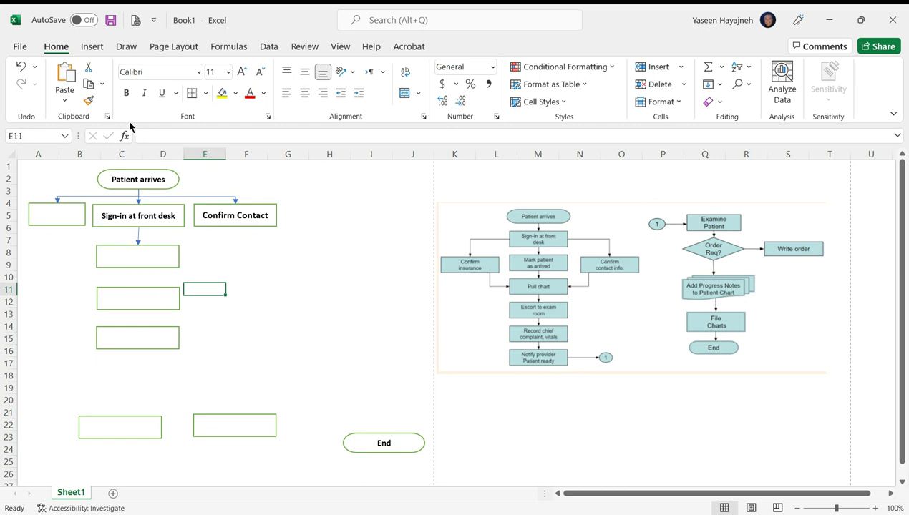
Connect the first blank rectangle below "Sign-in at front desk" to the second with a straight arrow and nudge the second rectangle to straighten it.
click(92, 49)
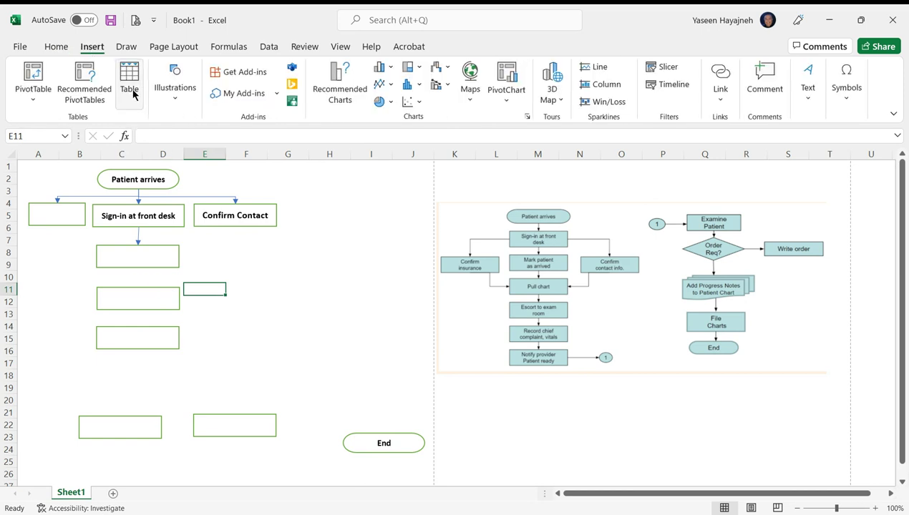
click(172, 97)
click(200, 146)
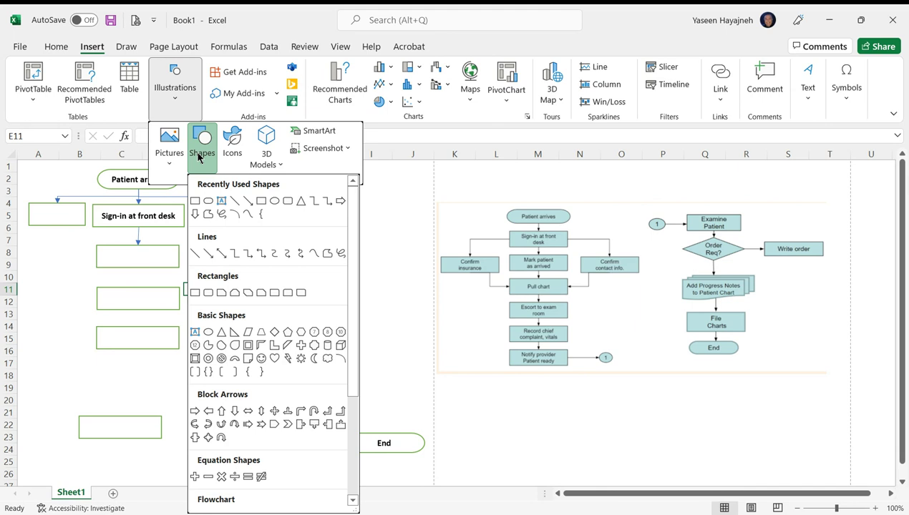
click(221, 253)
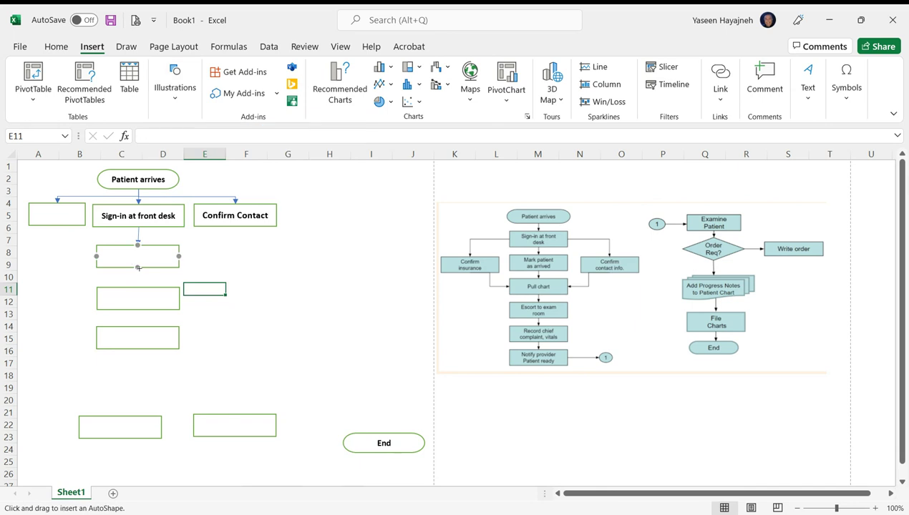
drag(137, 268, 138, 287)
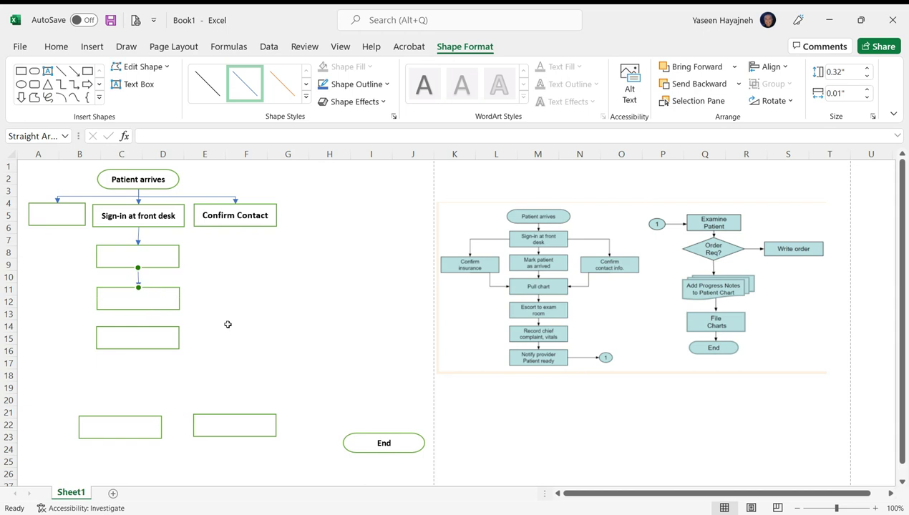
click(171, 309)
click(204, 314)
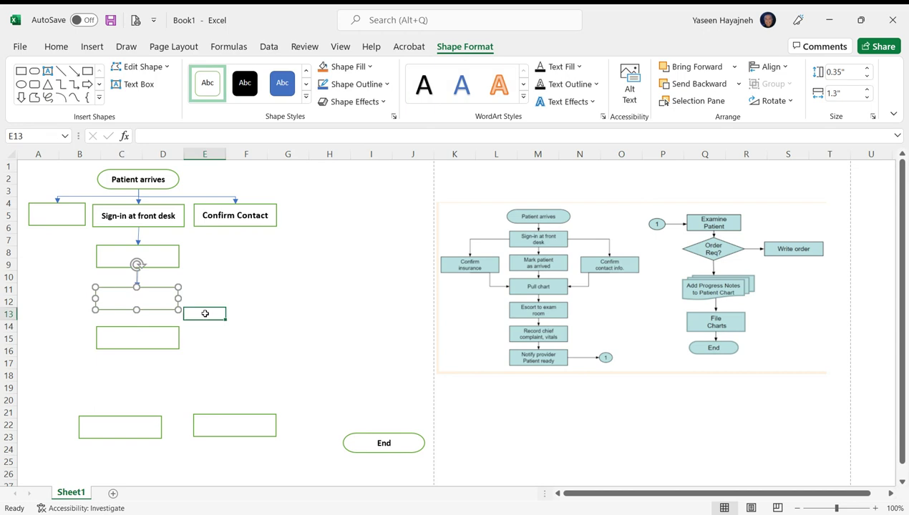
click(202, 349)
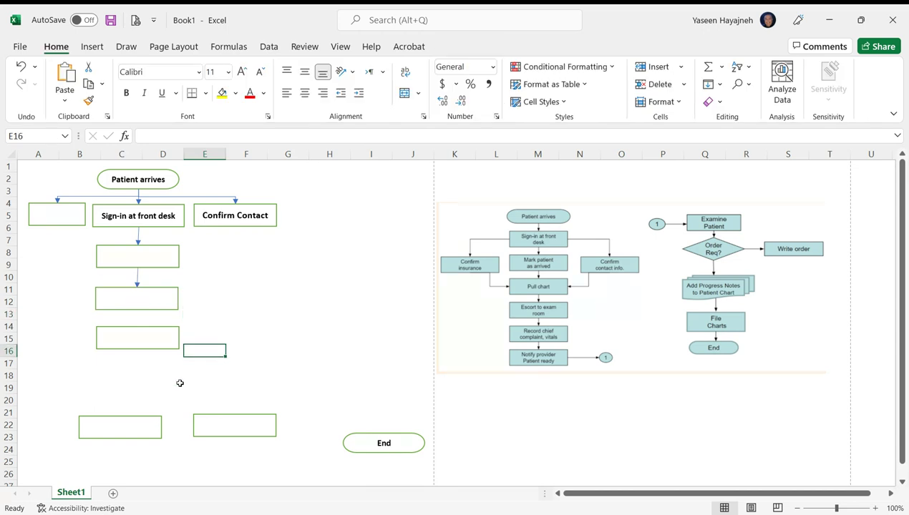
Stack the two remaining loose blank rectangles beneath the column in C:D, around rows 17–18 and 20–21.
drag(151, 417, 169, 360)
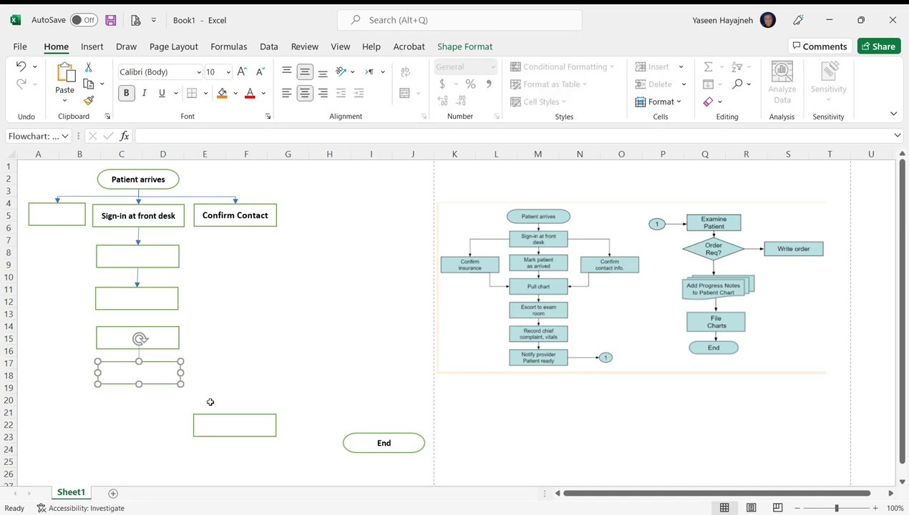
drag(222, 416, 123, 397)
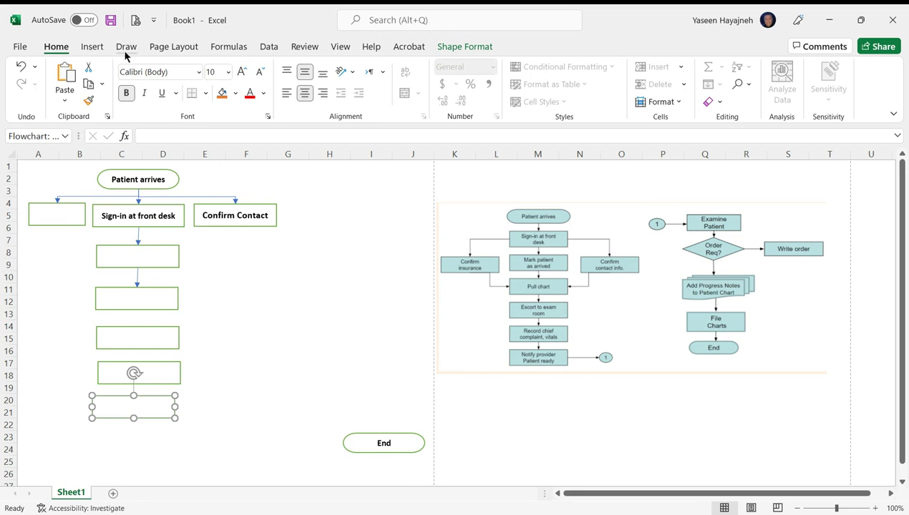
click(91, 48)
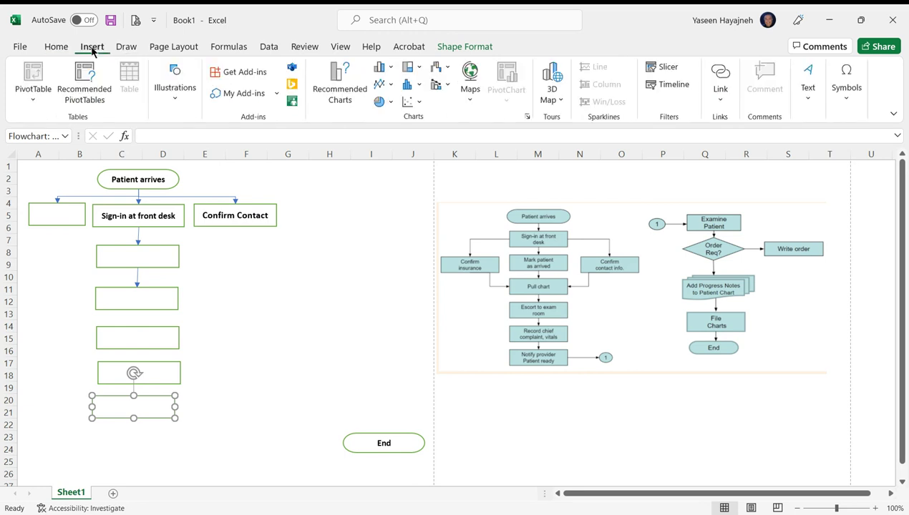
click(167, 92)
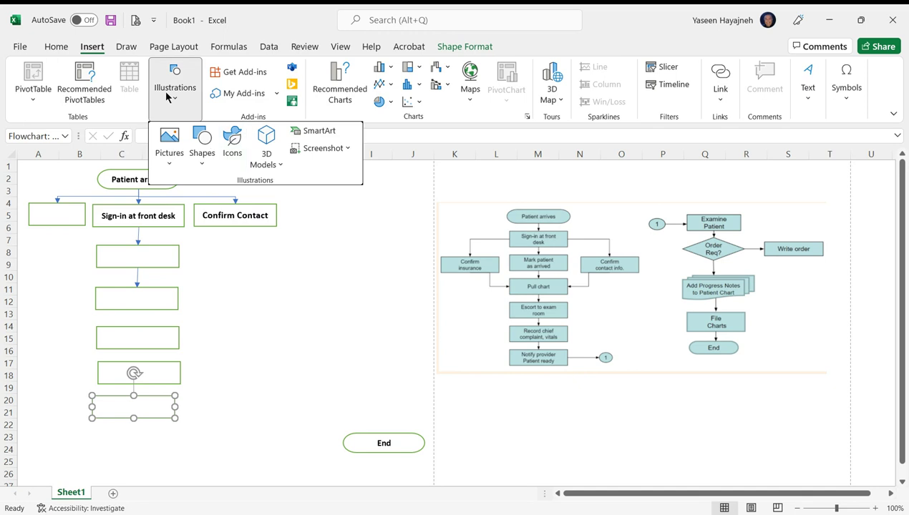
click(203, 162)
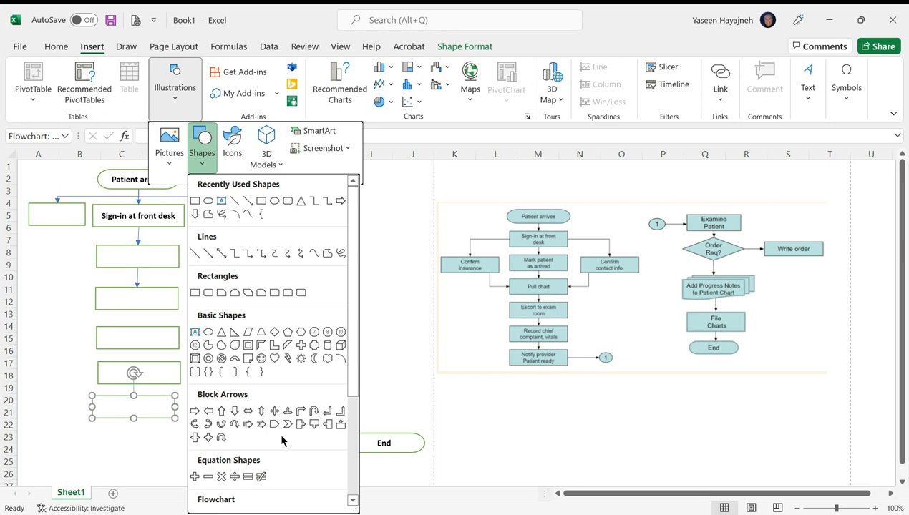
scroll(281, 440, down, 3)
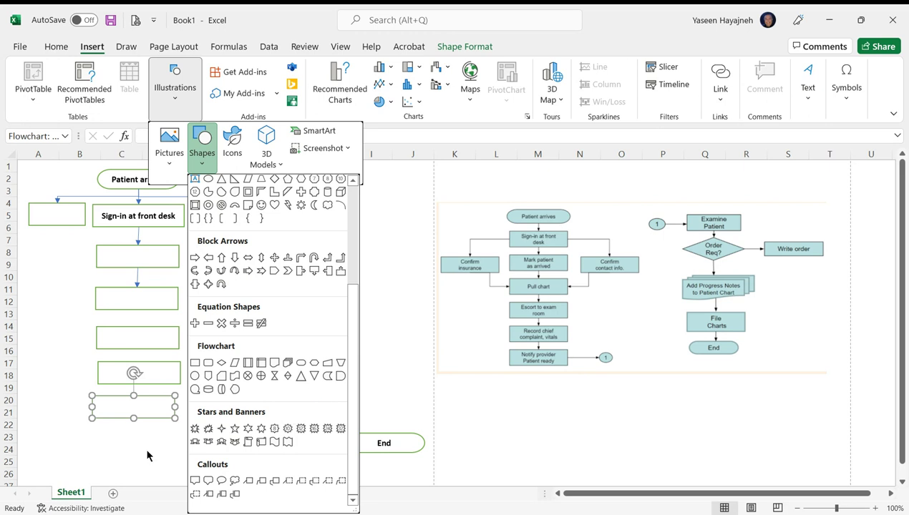
key(Escape)
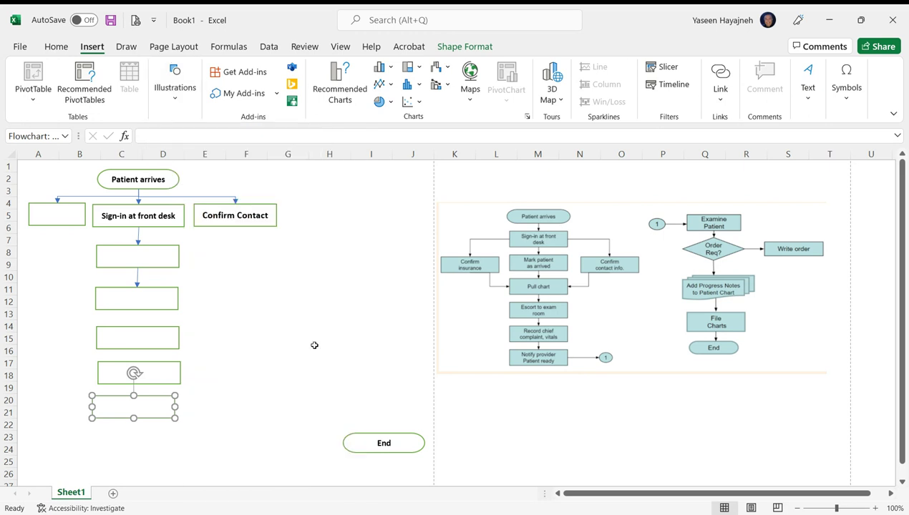